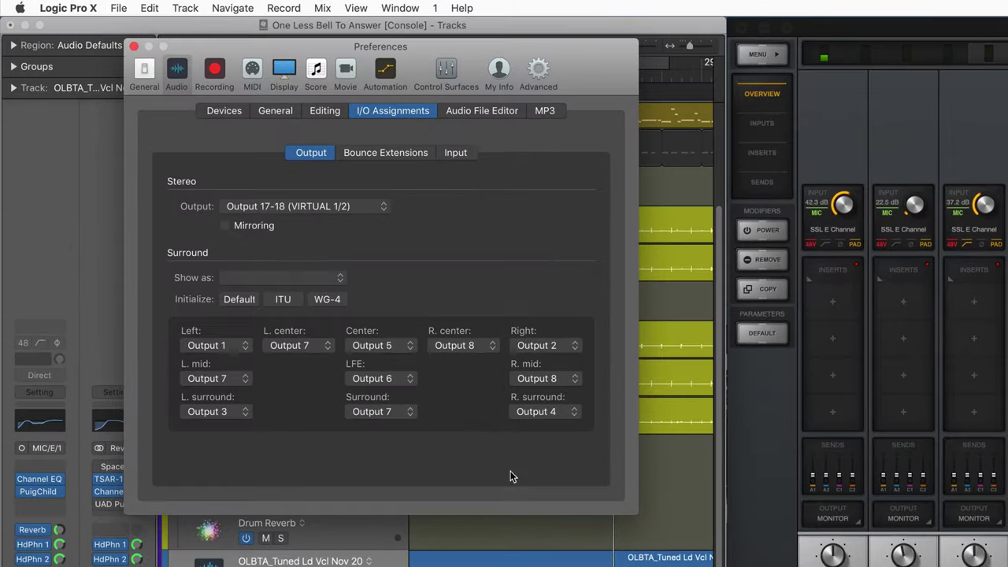
Review the audio device and General settings, then pick Output 17-18 as the stereo output
click(225, 111)
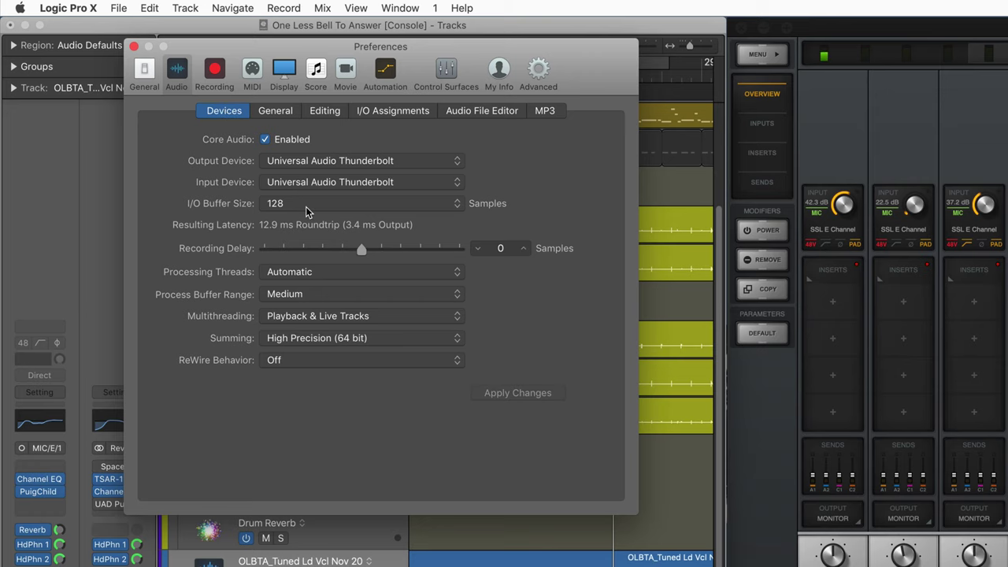
click(276, 117)
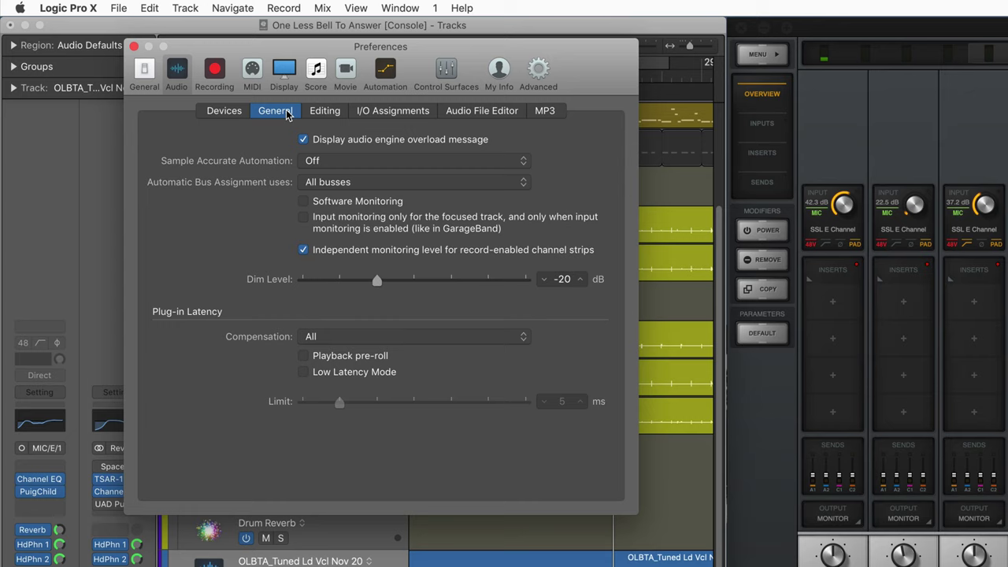
click(403, 115)
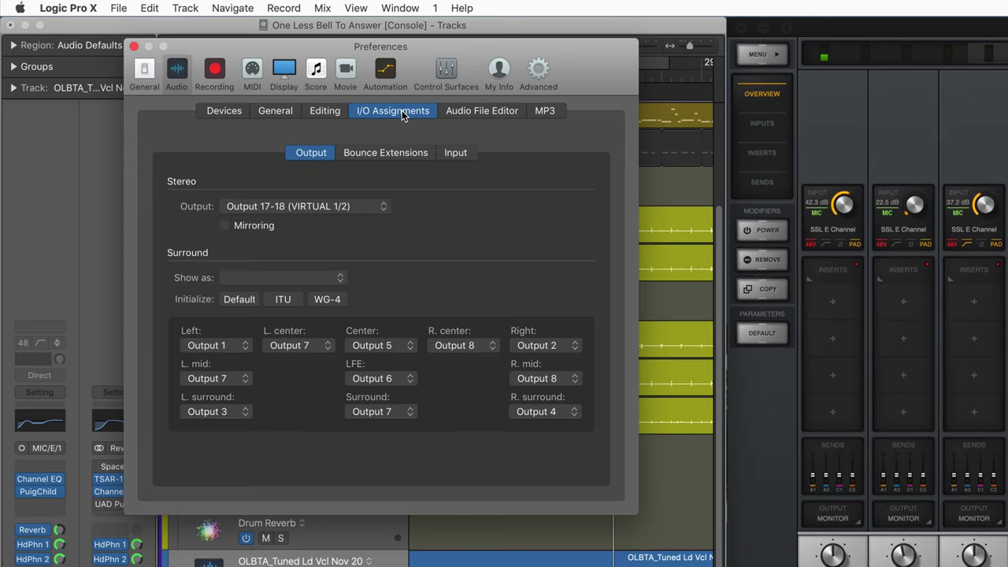
click(271, 209)
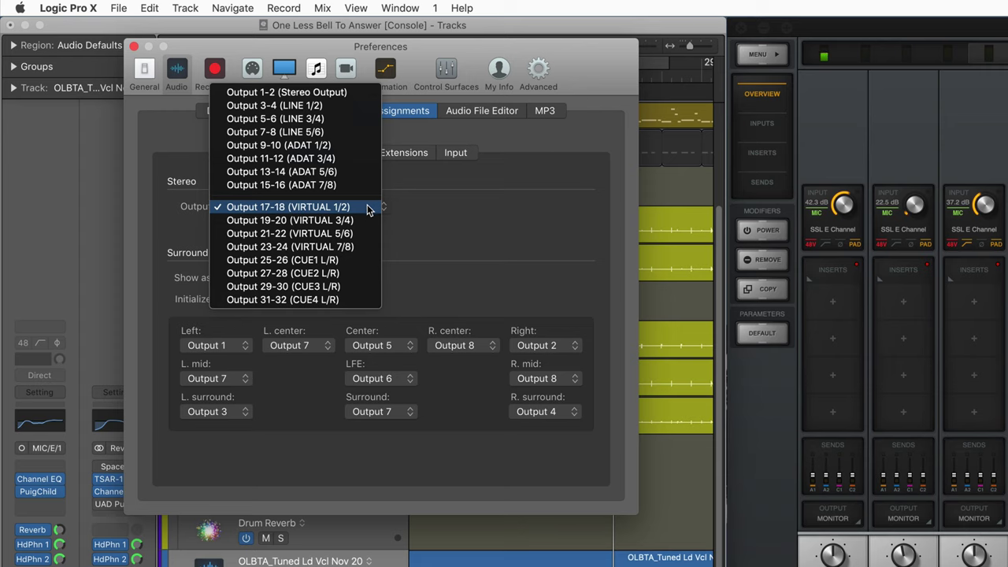
click(435, 206)
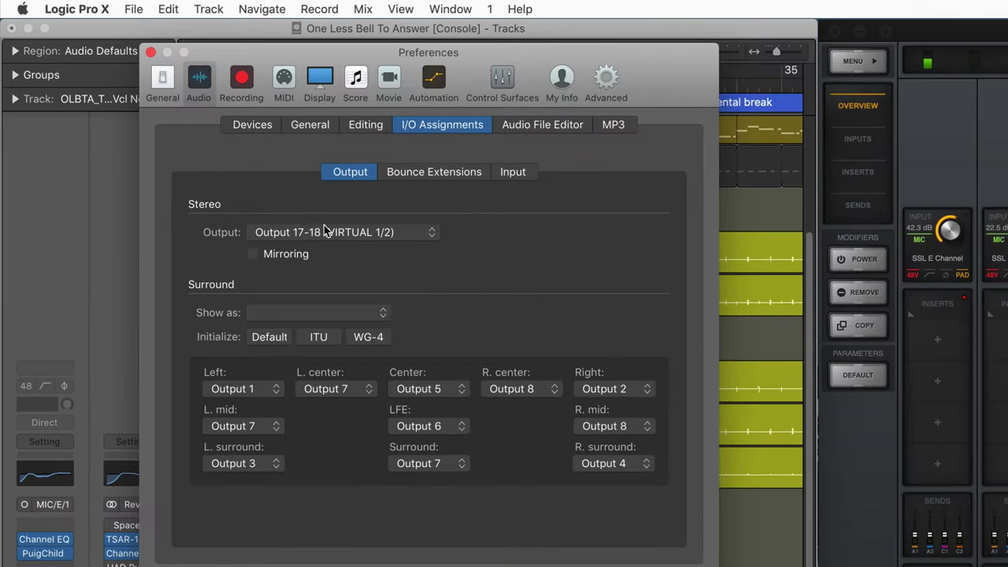
Switch the stereo output to Output 1-2, back to Output 17-18 (VIRTUAL 1/2), and close Preferences
click(196, 160)
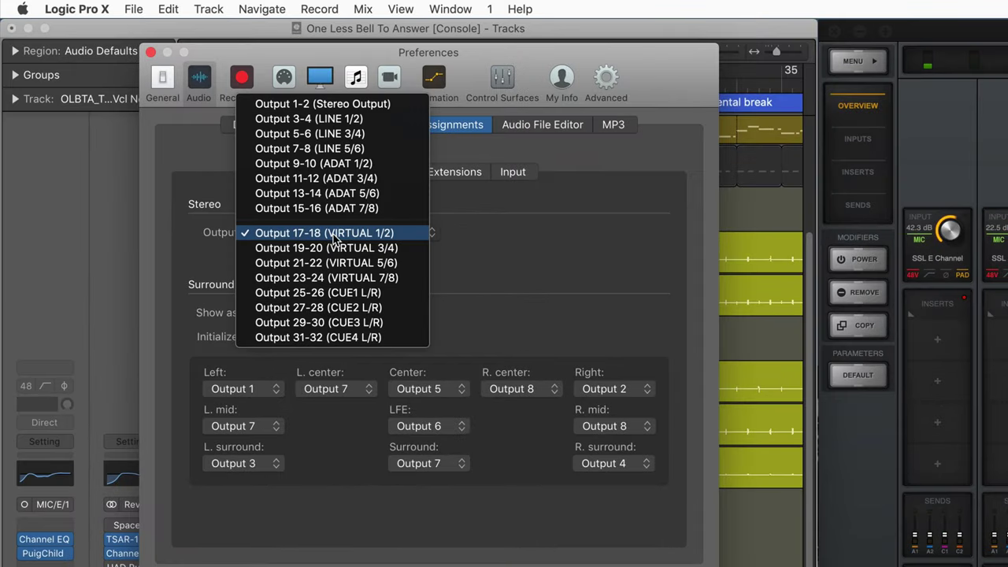
click(319, 104)
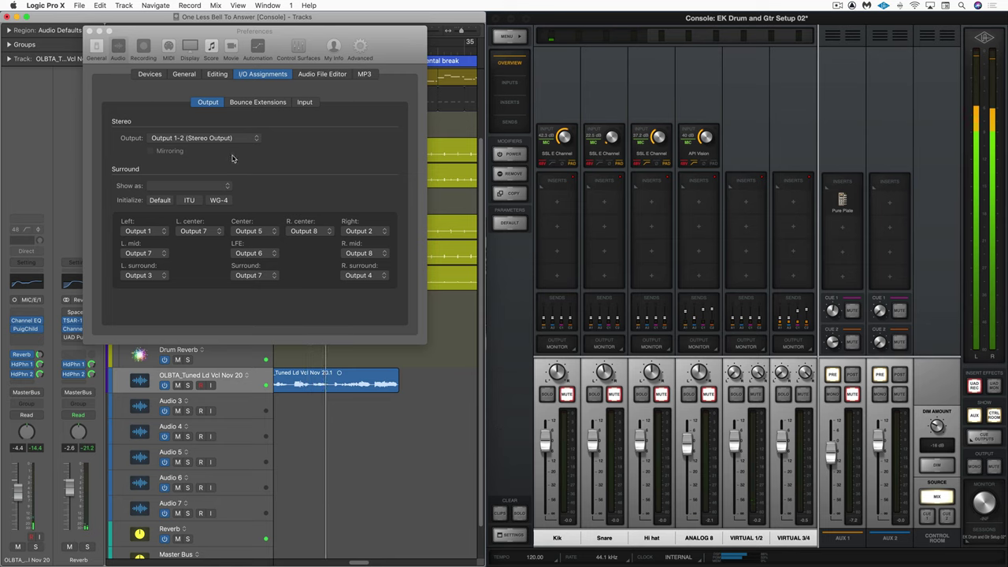
click(225, 140)
click(224, 139)
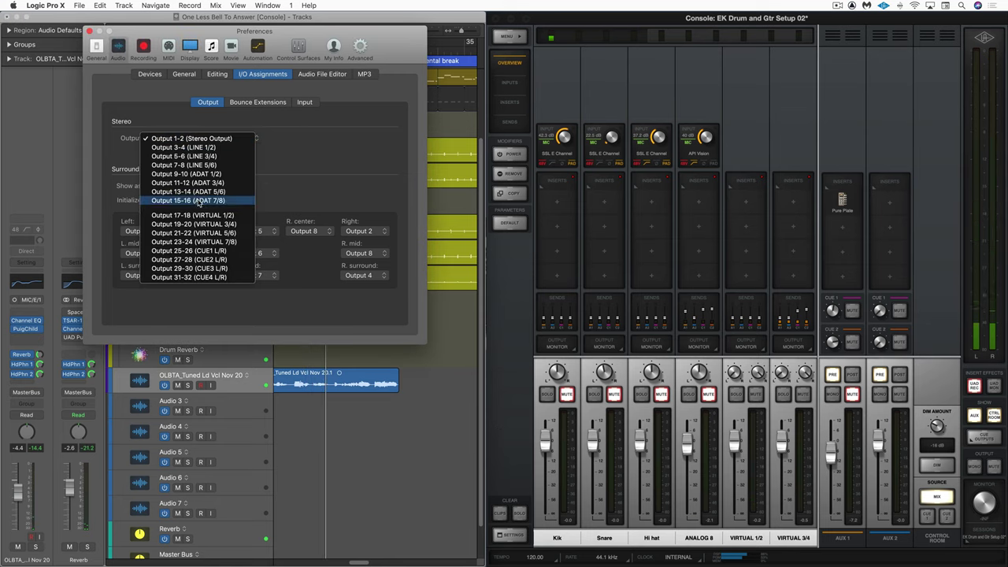
click(197, 215)
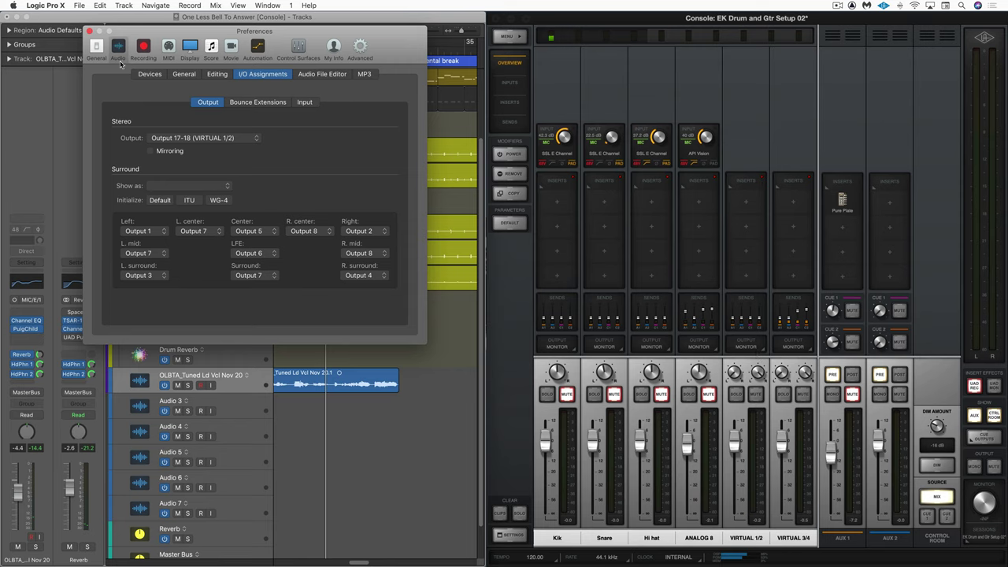
click(89, 31)
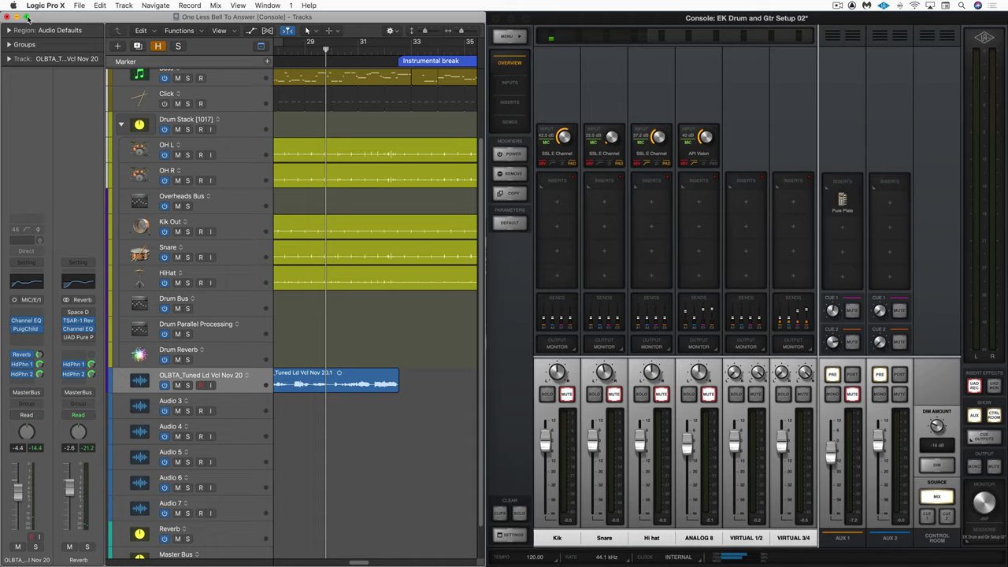
Maximise Logic, show the Mixer, and inspect Drum Stack's HdPhn 2 send options without changing them
click(27, 17)
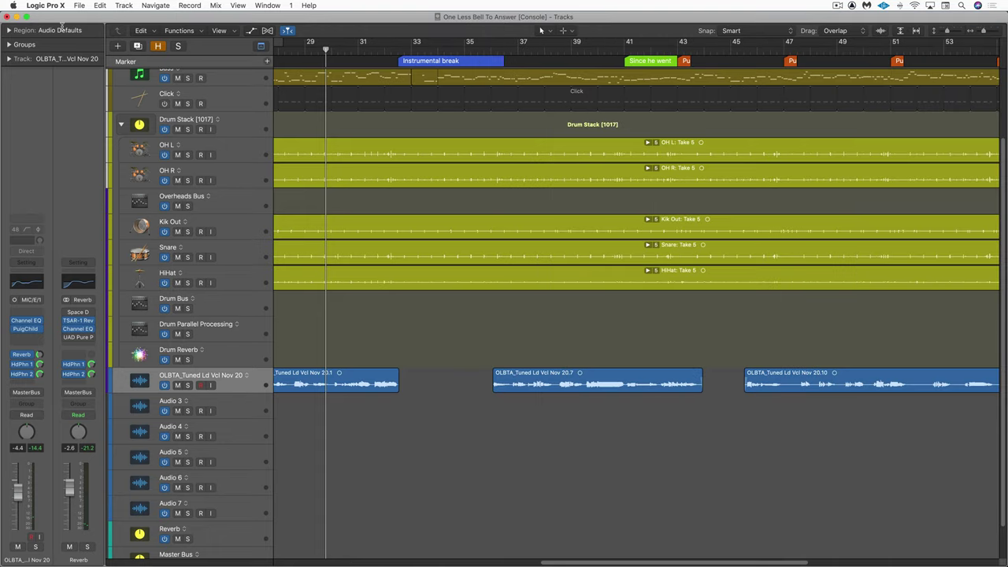
key(x)
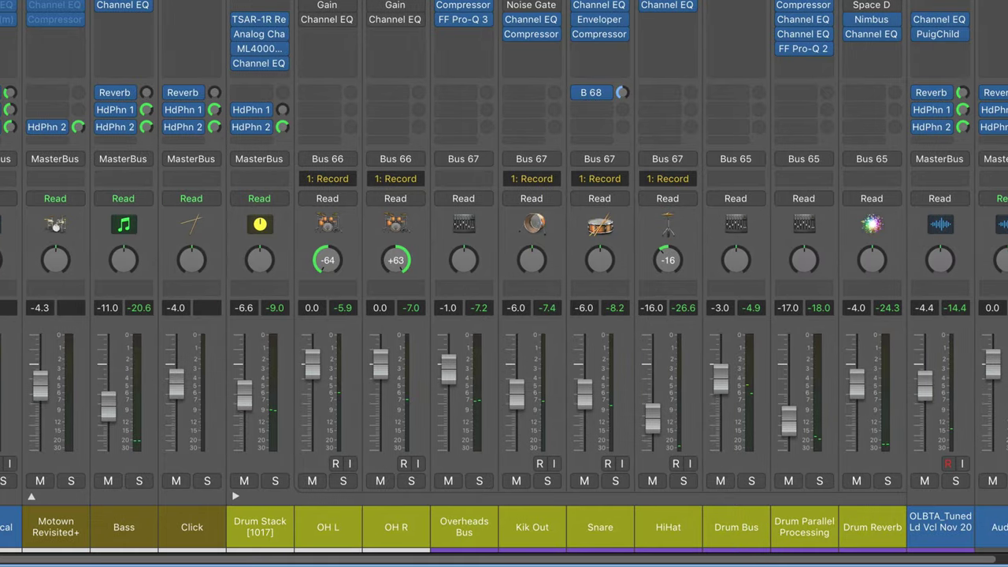
mouse_move(260, 112)
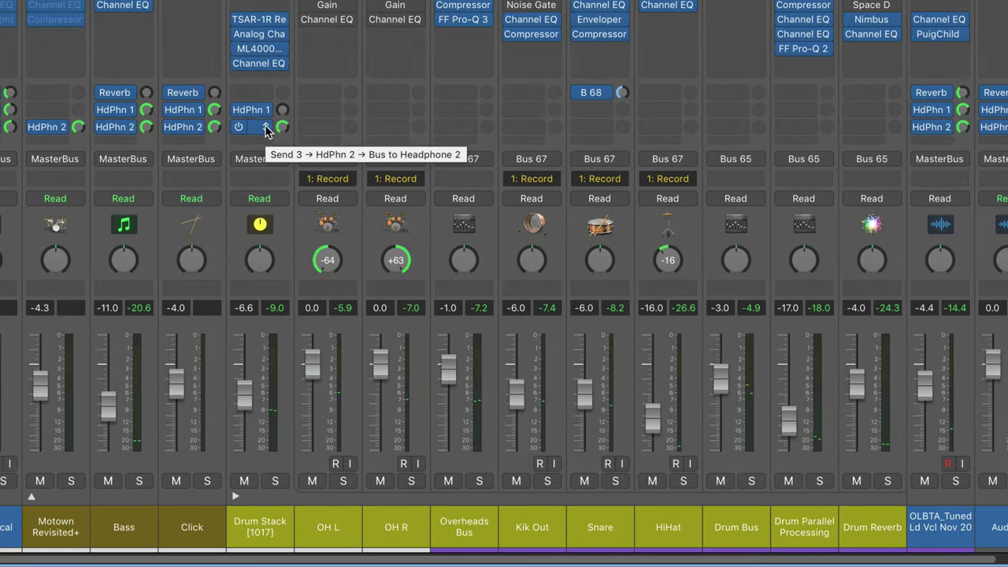
click(266, 130)
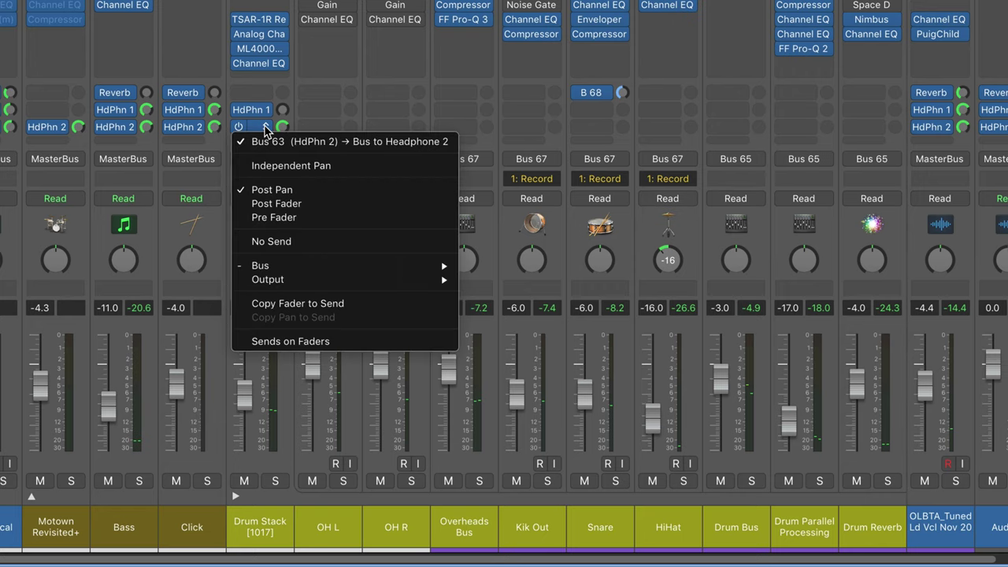
mouse_move(416, 281)
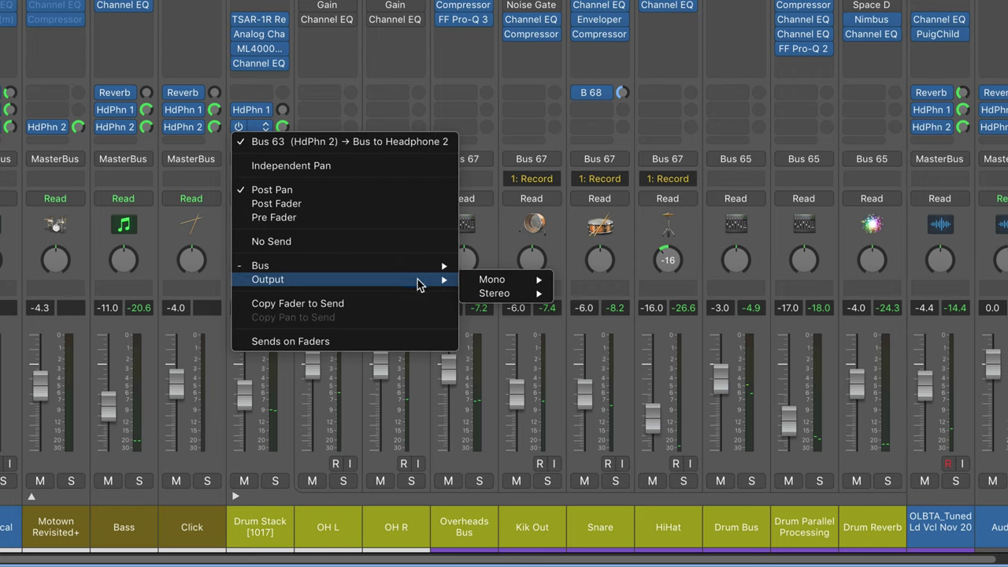
mouse_move(504, 287)
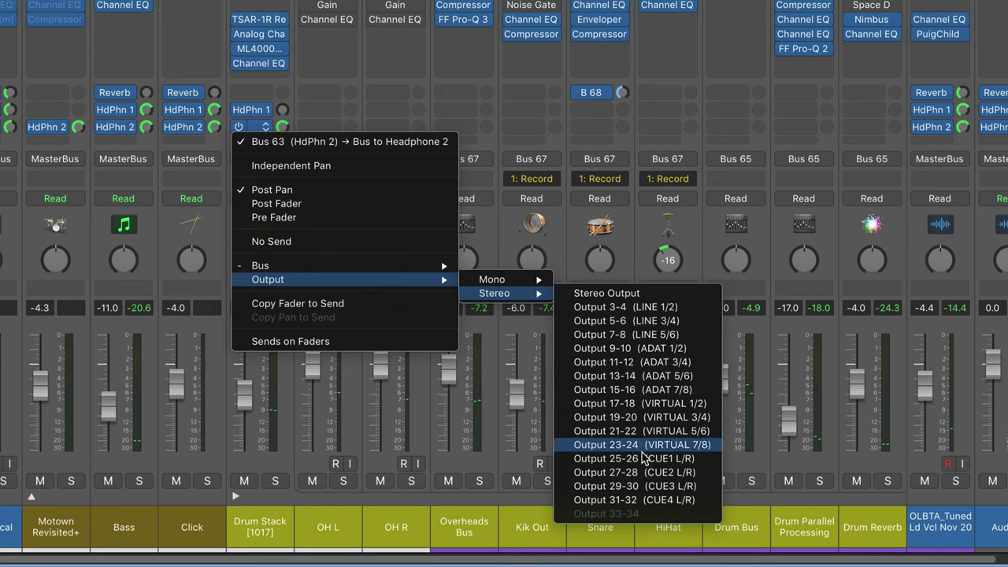
click(187, 150)
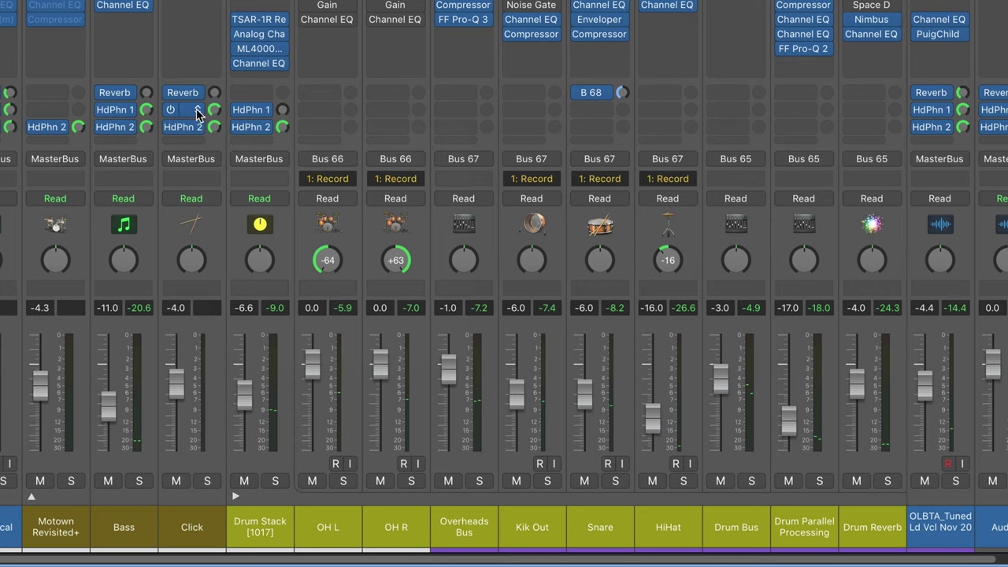
scroll(176, 161, right, 1)
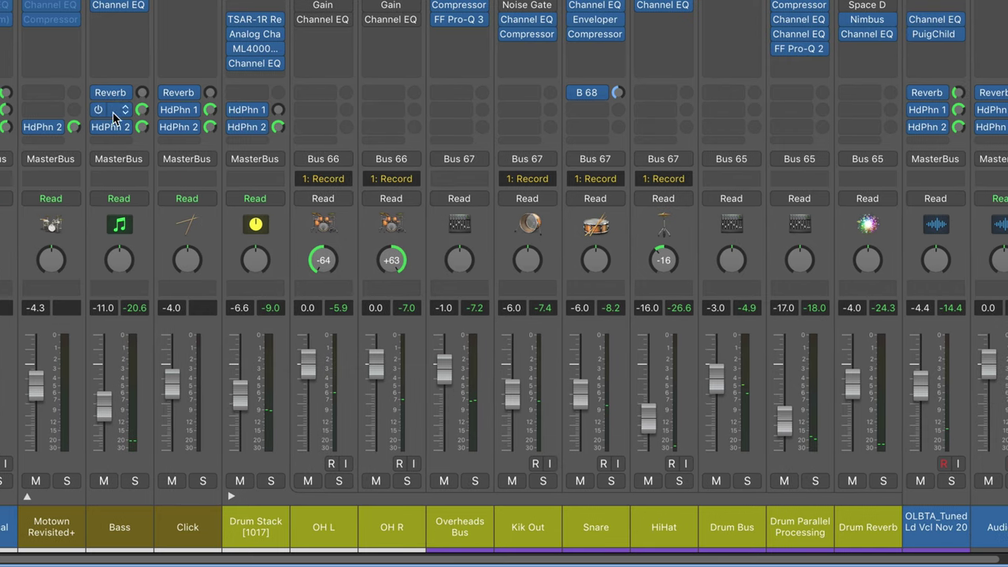
scroll(508, 162, right, 10)
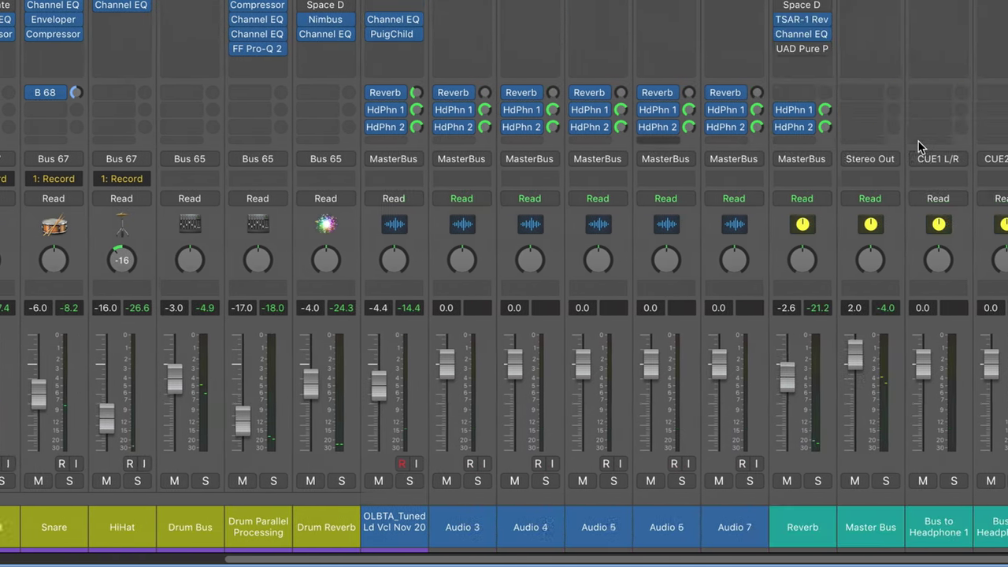
scroll(937, 127, right, 5)
scroll(937, 127, up, 2)
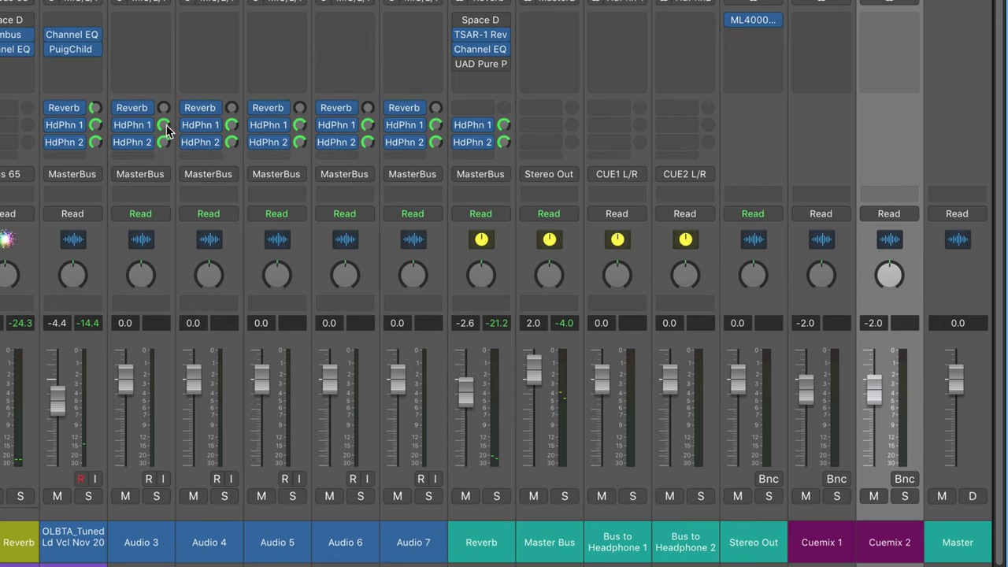
scroll(20, 367, left, 10)
scroll(504, 315, right, 1)
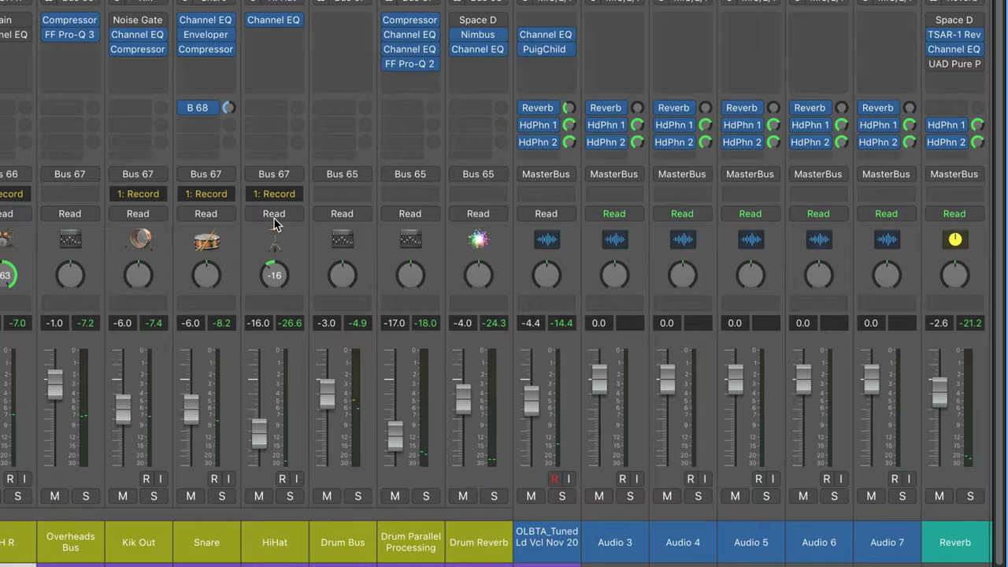
scroll(518, 271, right, 10)
scroll(517, 270, left, 1)
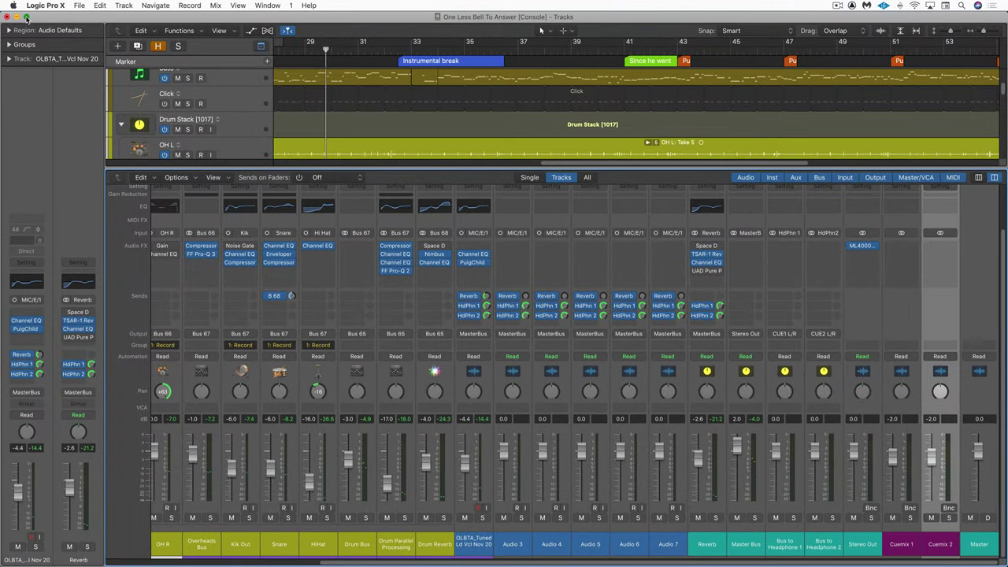
With Logic shrunk beside UAD Console, confirm Cue 1 feeds HP 1 in Cue Outputs, then close it
click(26, 16)
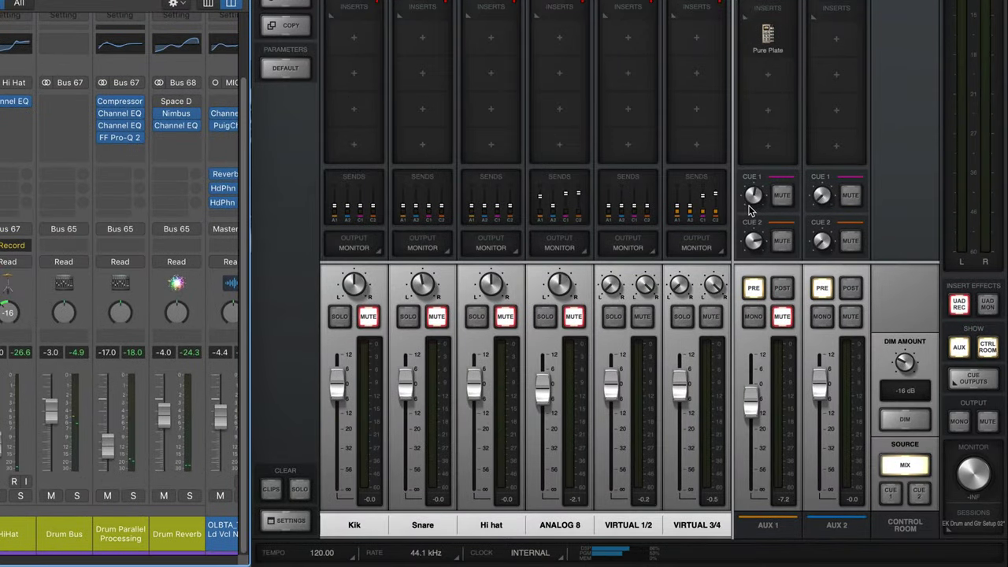
click(974, 381)
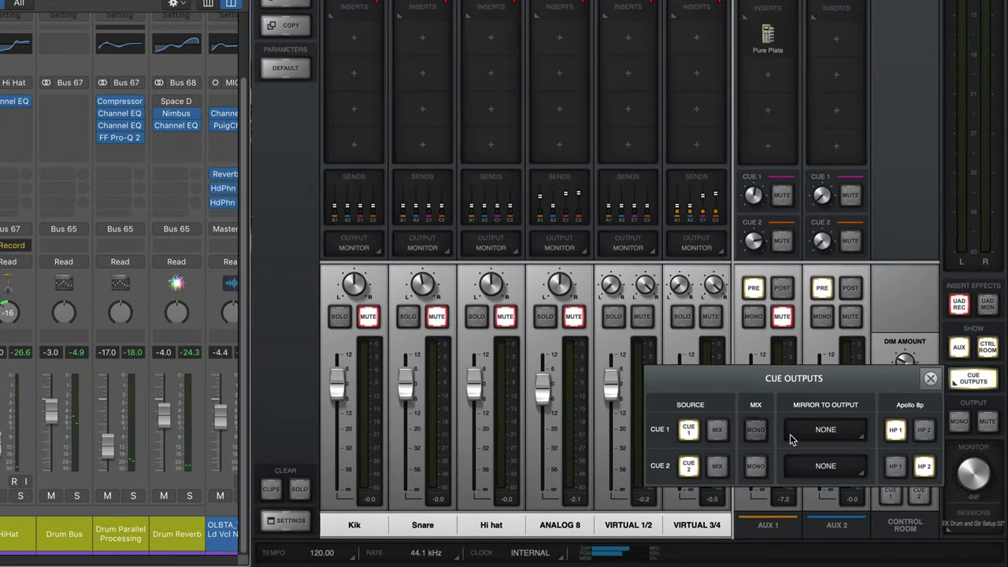
click(896, 431)
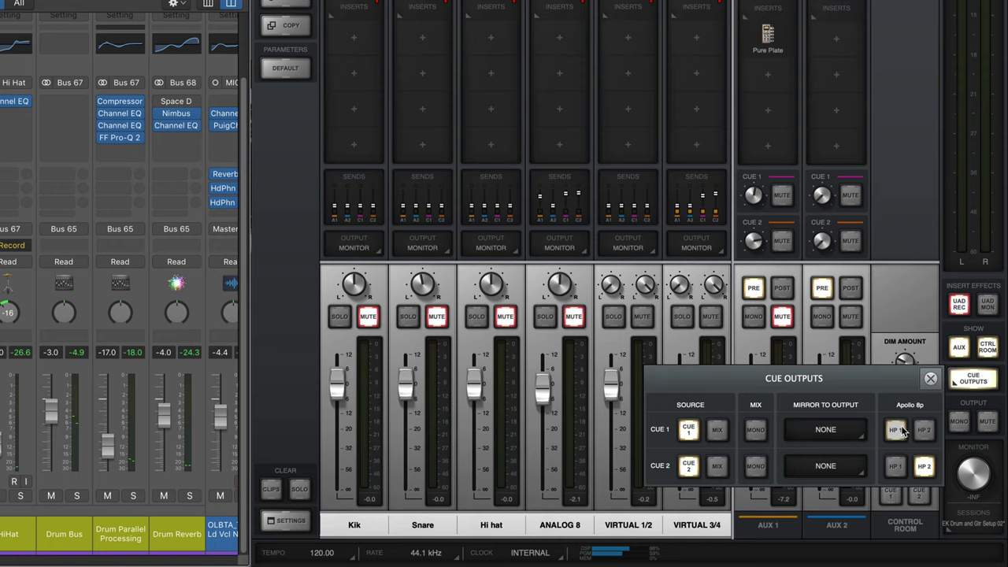
click(896, 430)
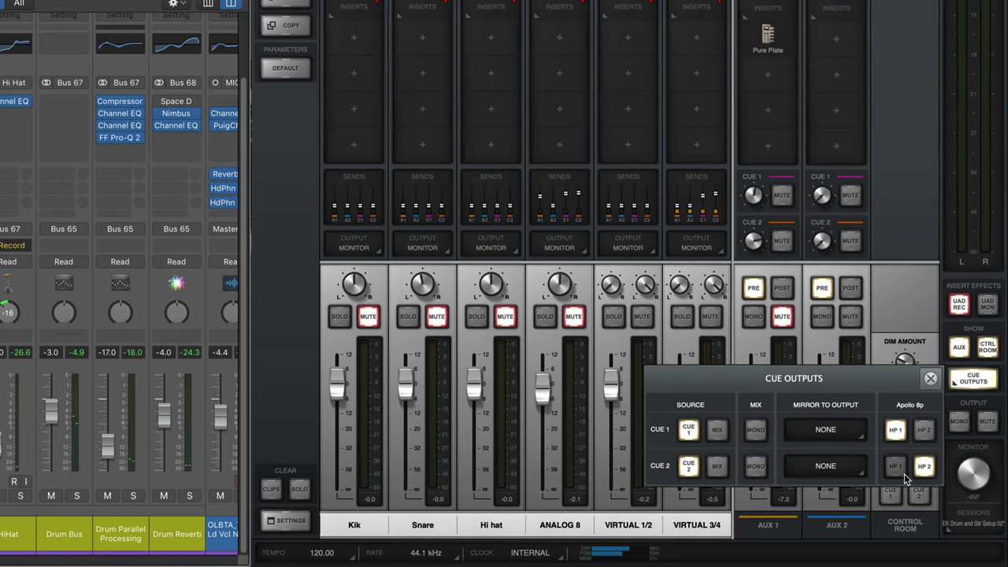
click(930, 378)
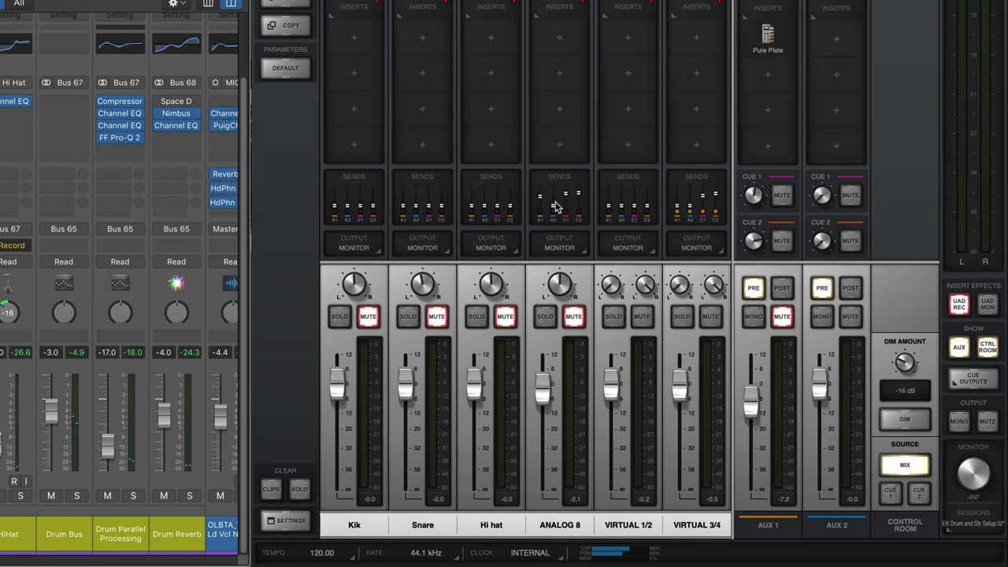
Unmute and re-mute ANALOG 8, then view its sends: Cue 1 at 0.0, Cue 2 at 3.5
click(576, 315)
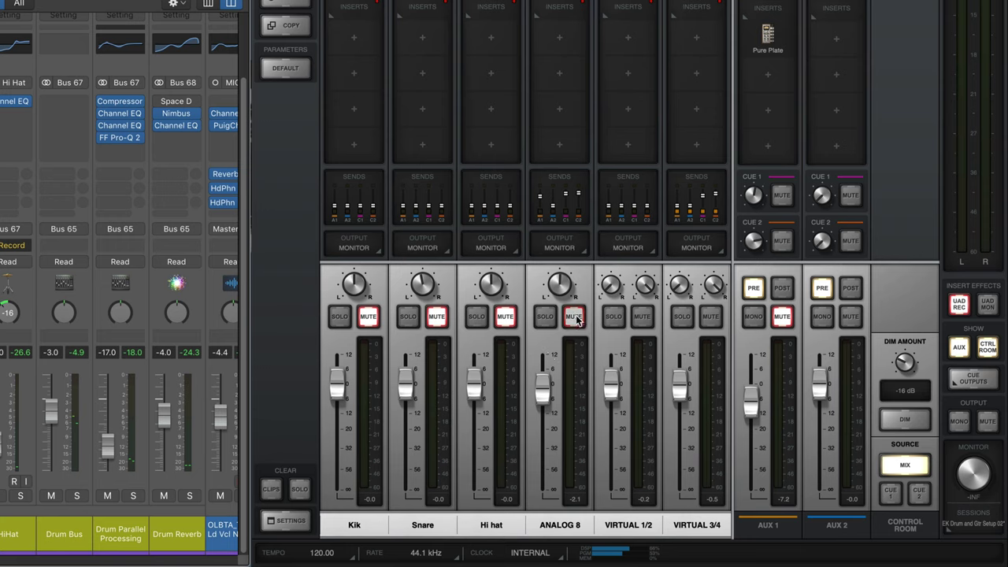
click(577, 316)
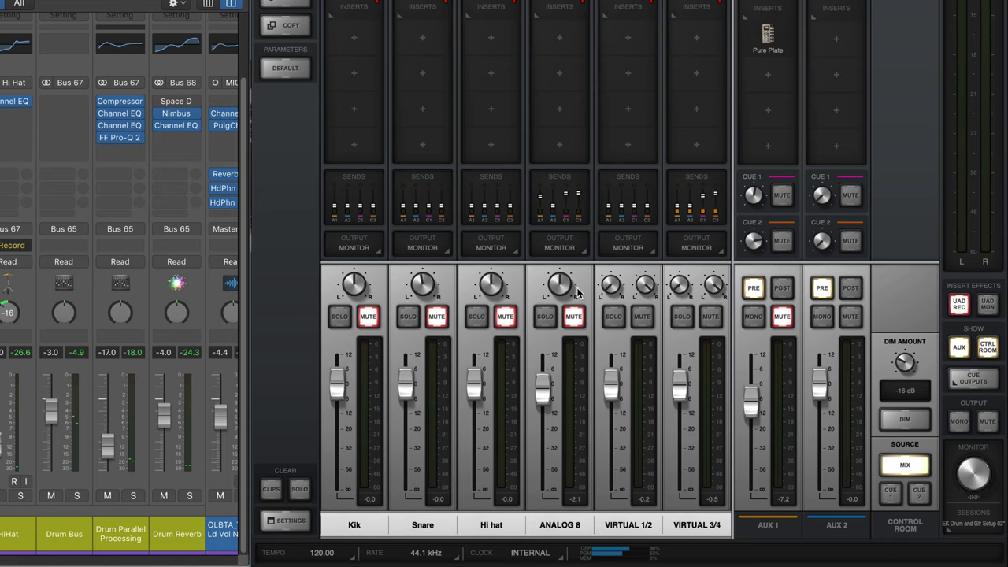
click(560, 198)
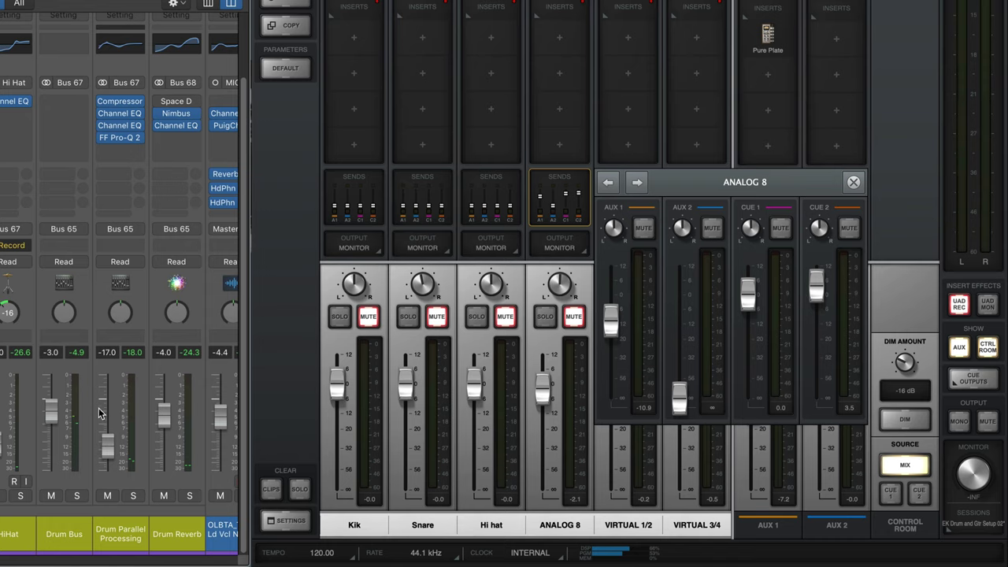
scroll(122, 400, right, 10)
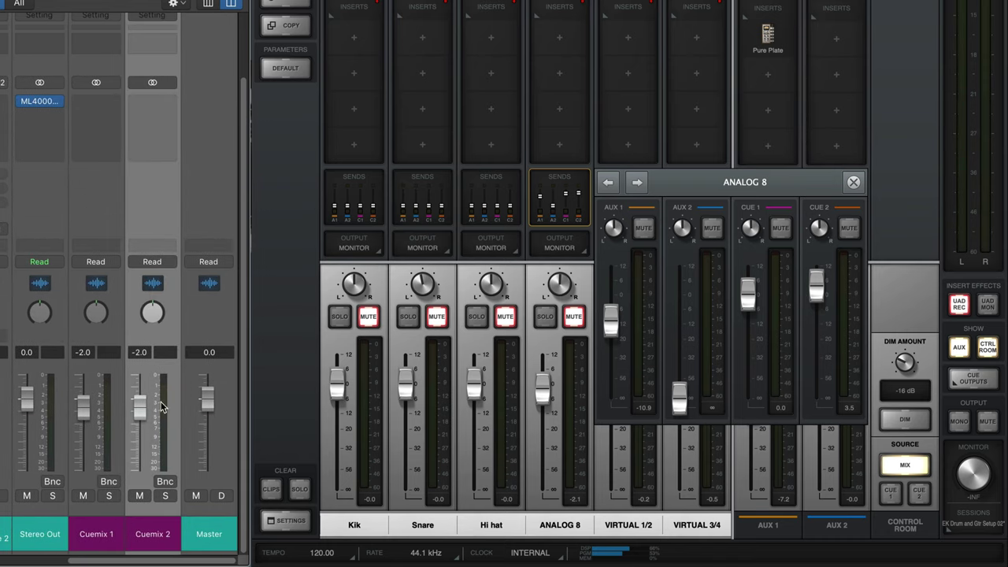
Close the ANALOG 8 sends and move the Cuemix 2 fader down, then back to about -2.5 dB
click(853, 183)
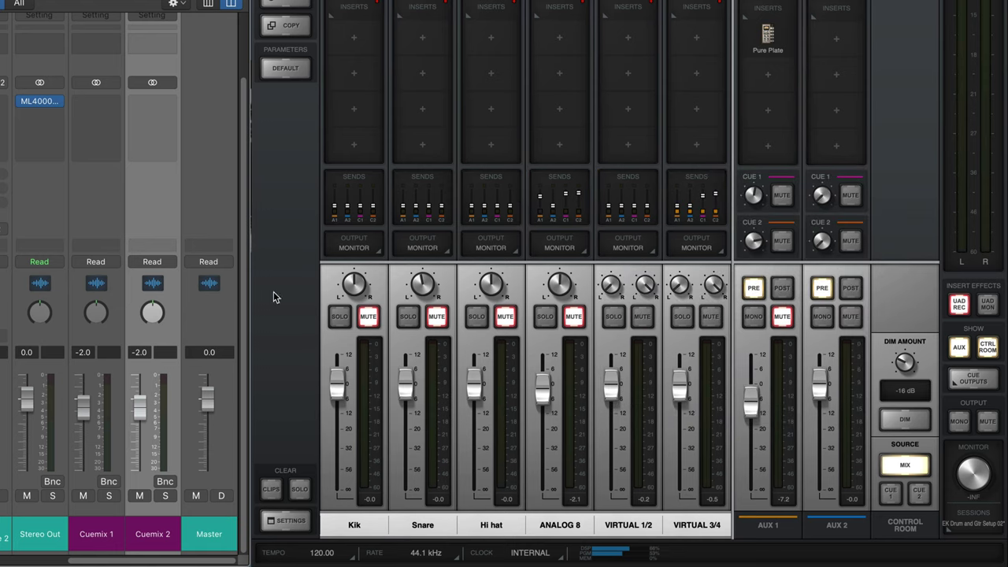
mouse_move(141, 407)
mouse_down()
mouse_move(141, 446)
mouse_move(143, 417)
mouse_up()
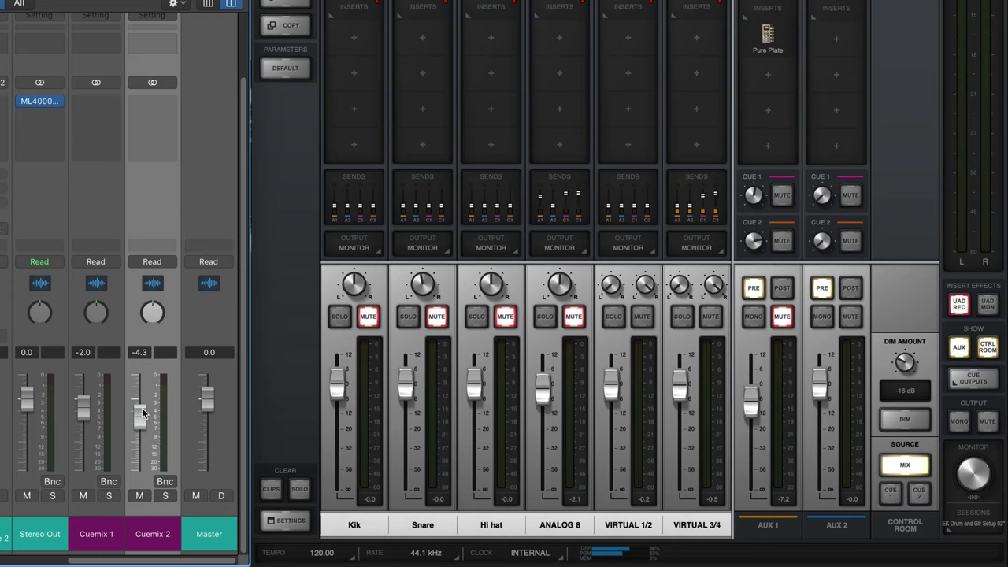
mouse_move(143, 413)
mouse_down()
mouse_move(141, 433)
mouse_move(138, 407)
mouse_up()
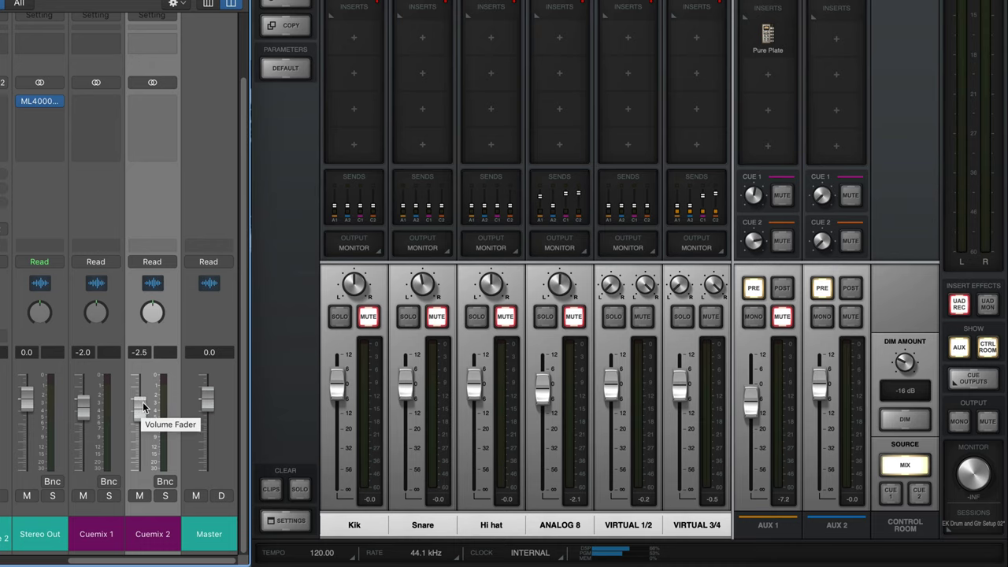
Check the vocal HdPhn sends, set Audio 4's HdPhn 2 to -1.2 dB, and lower Cuemix 2 to -3.6 dB
scroll(139, 407, left, 10)
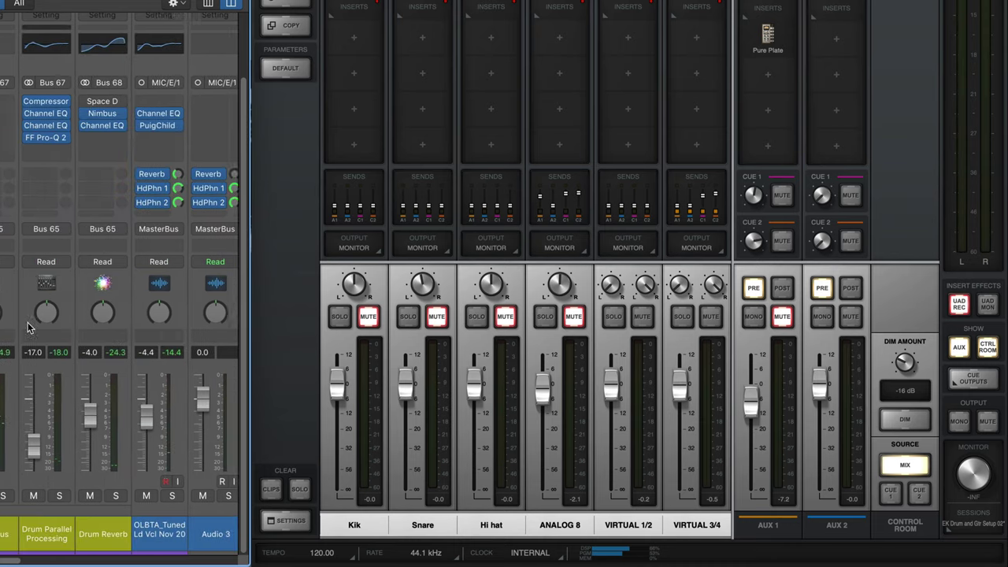
click(101, 188)
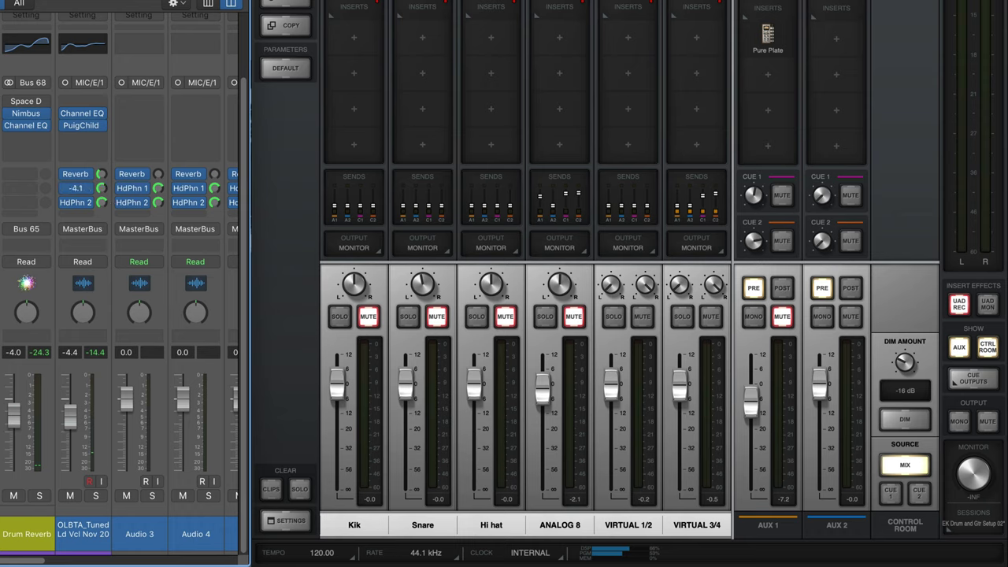
click(101, 203)
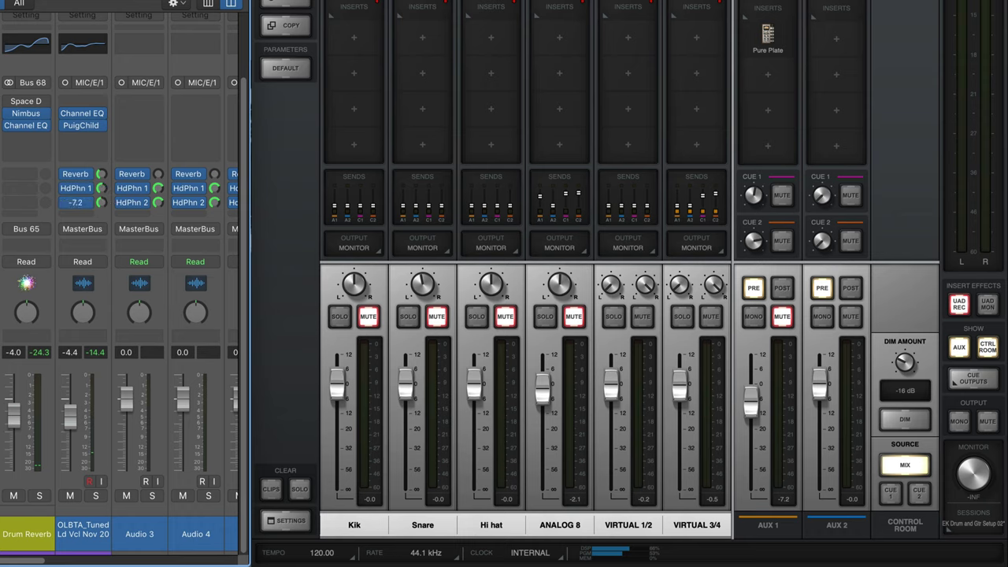
click(157, 202)
drag(214, 202, 213, 208)
scroll(213, 209, right, 10)
drag(138, 403, 140, 414)
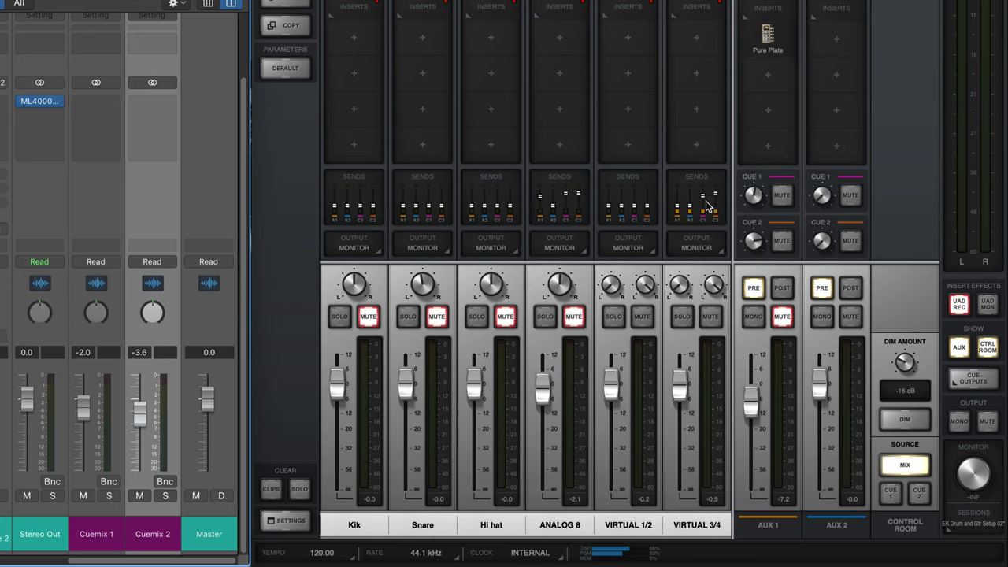
Reopen ANALOG 8's sends, showing Aux 1 at -10.9, Cue 1 at 0.0 and Cue 2 at 3.5
click(560, 192)
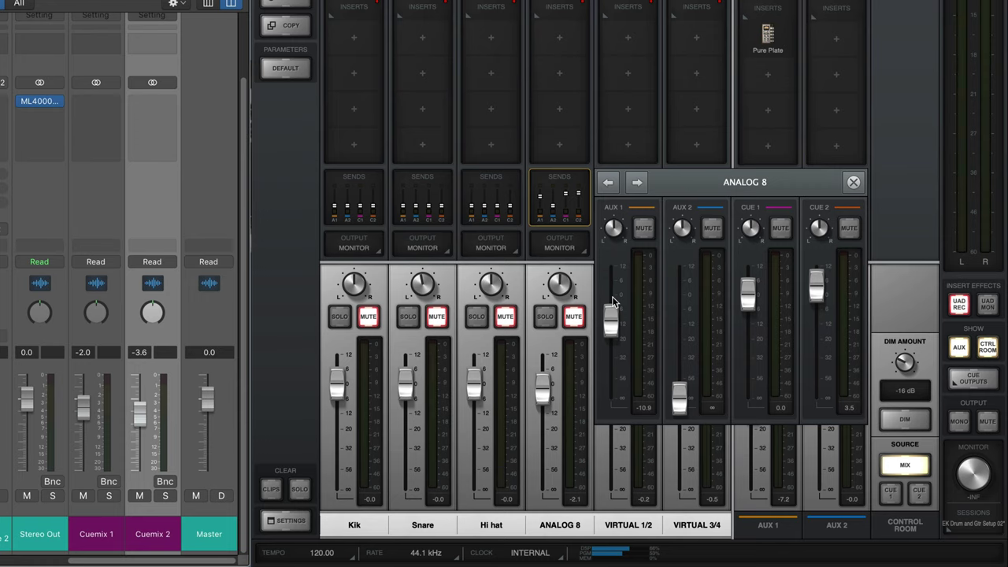
Close the ANALOG 8 sends, then open and close AUX 1's Pure Plate reverb window
click(855, 183)
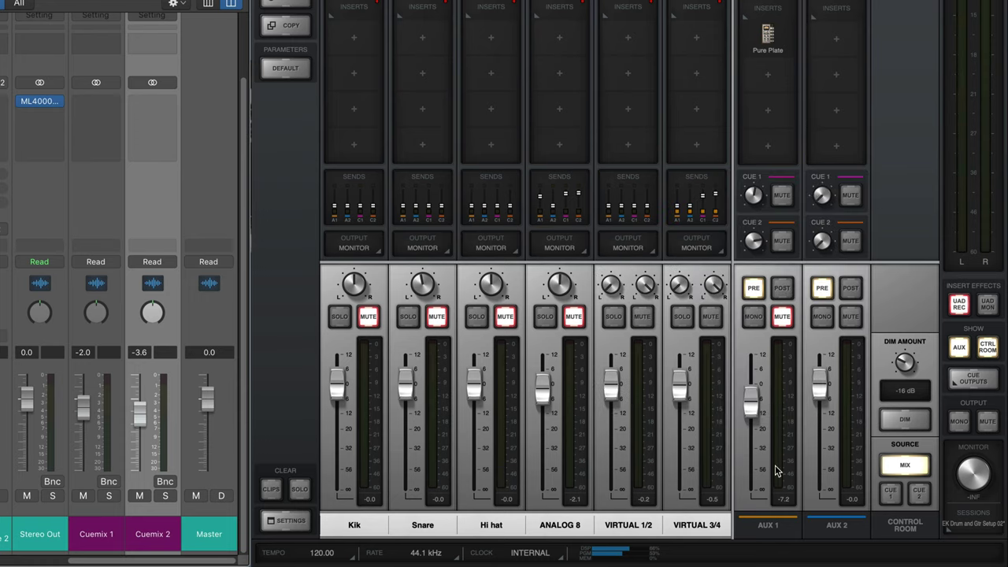
click(770, 35)
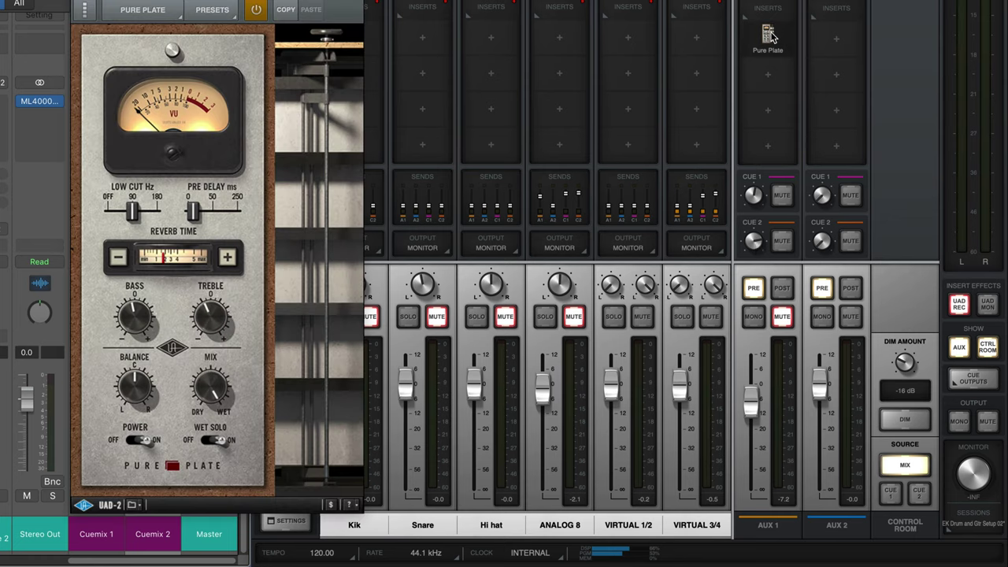
key(super+w)
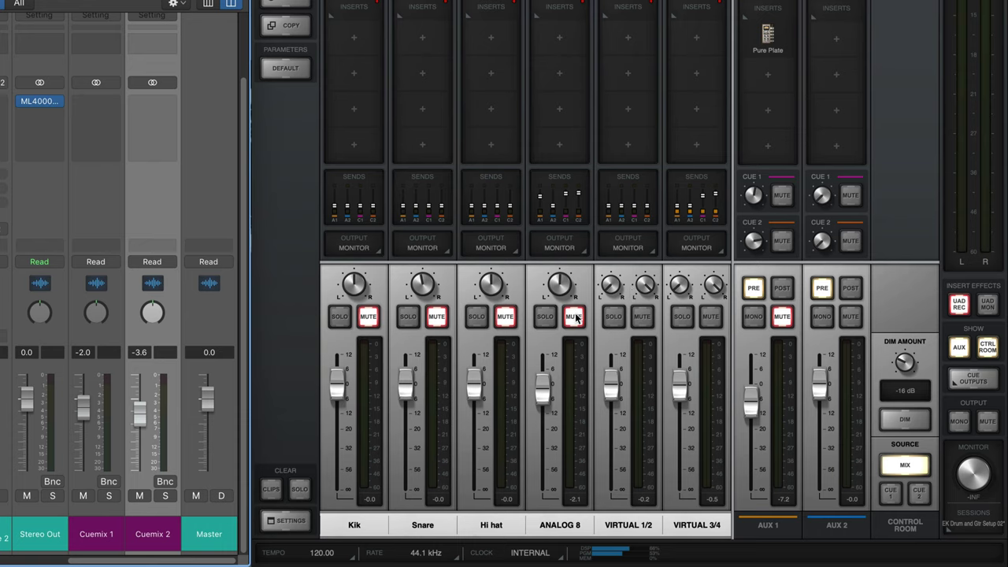
click(565, 201)
click(565, 202)
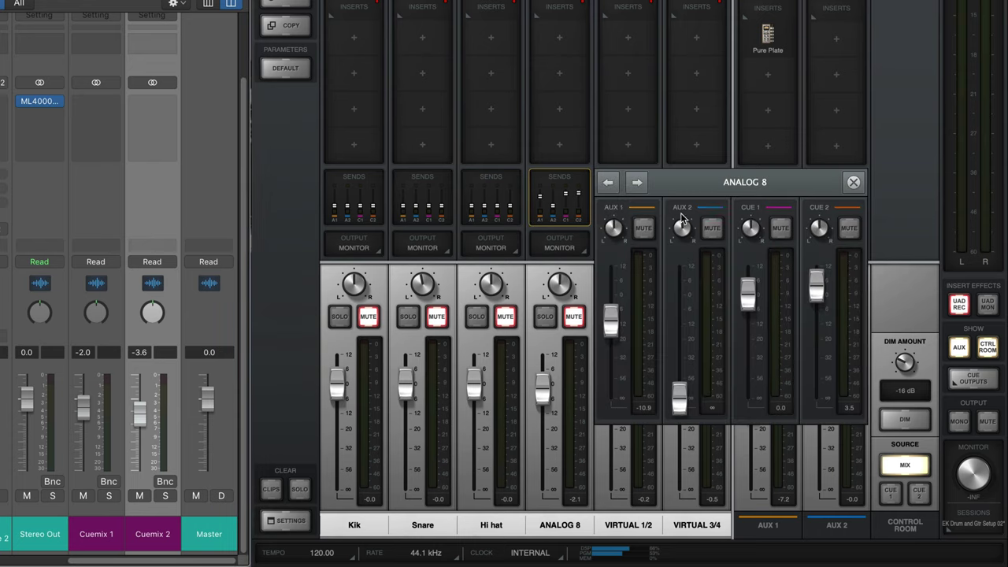
click(854, 183)
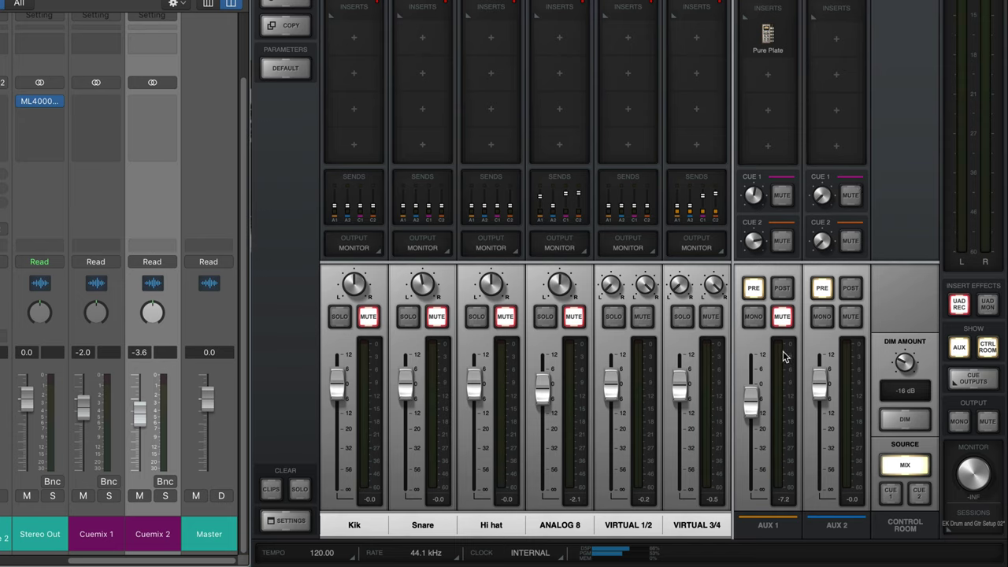
click(783, 318)
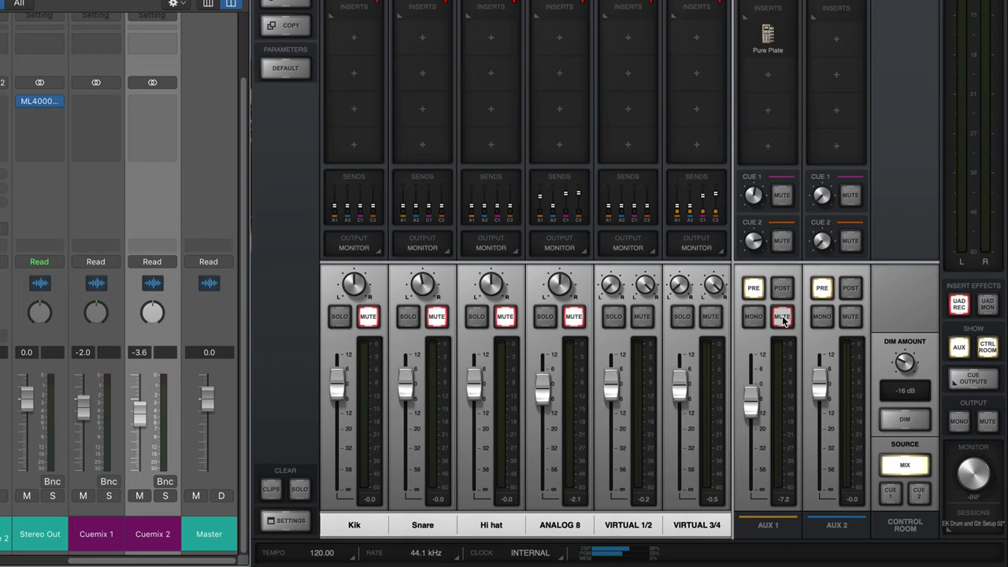
click(783, 318)
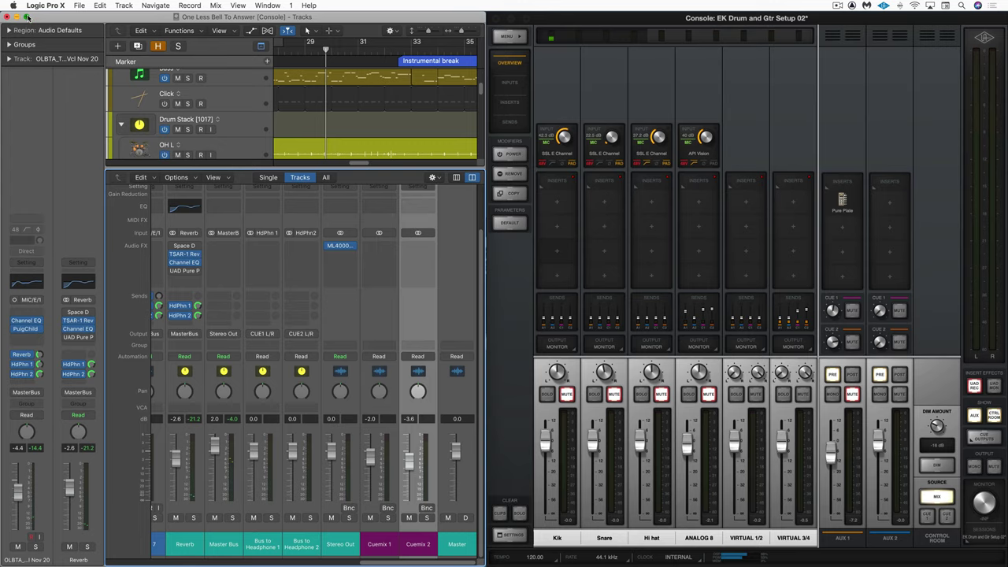
Maximise Logic with the mixer hidden, toggle arming the lead vocal, and set its level to -6.0 dB
click(27, 16)
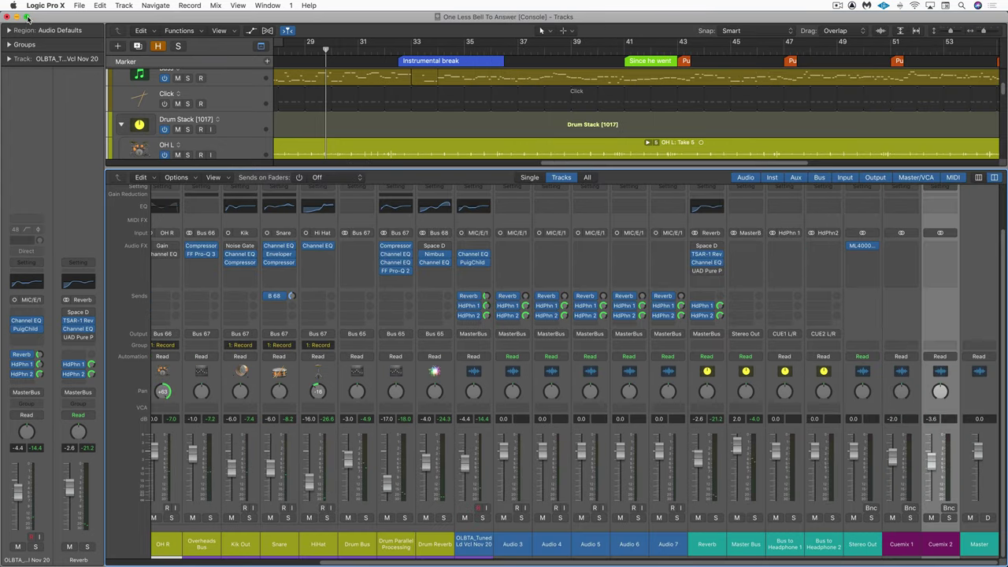
key(x)
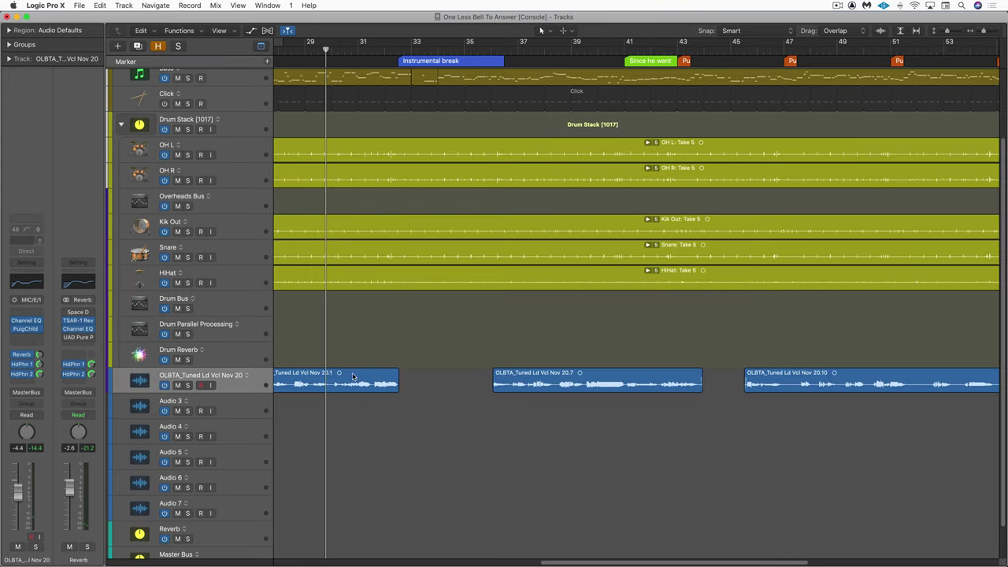
scroll(353, 376, left, 3)
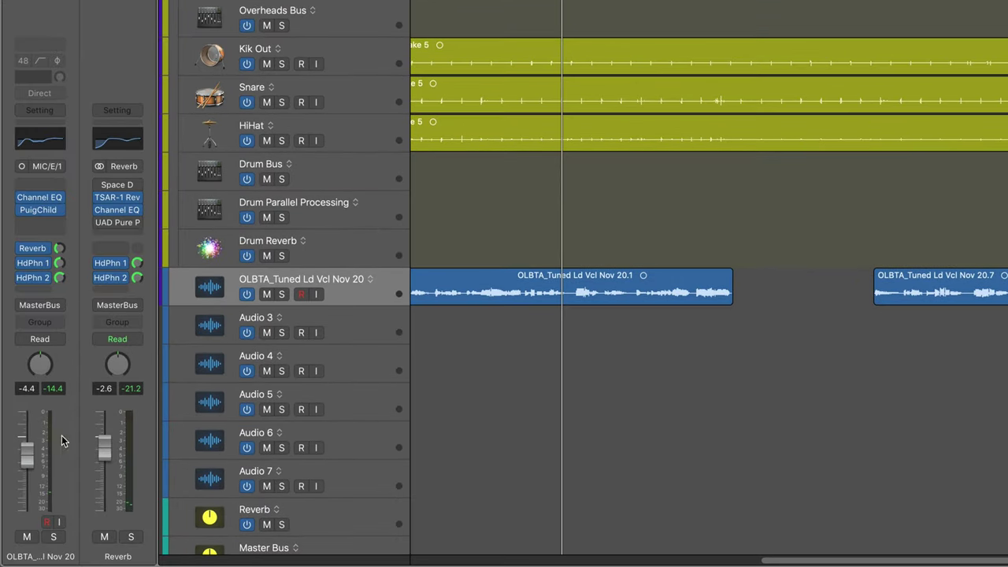
click(47, 523)
drag(27, 453, 28, 441)
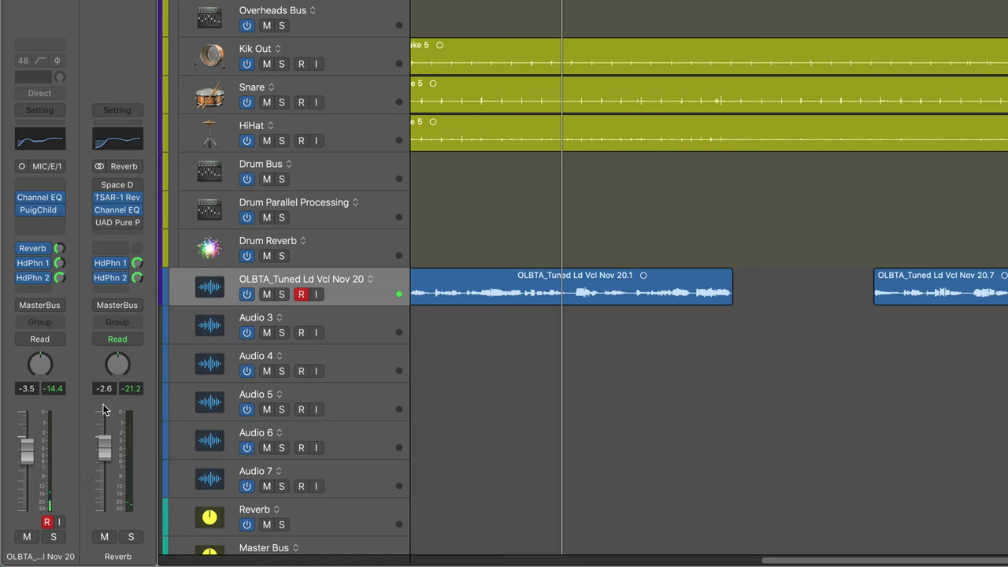
drag(26, 448, 26, 465)
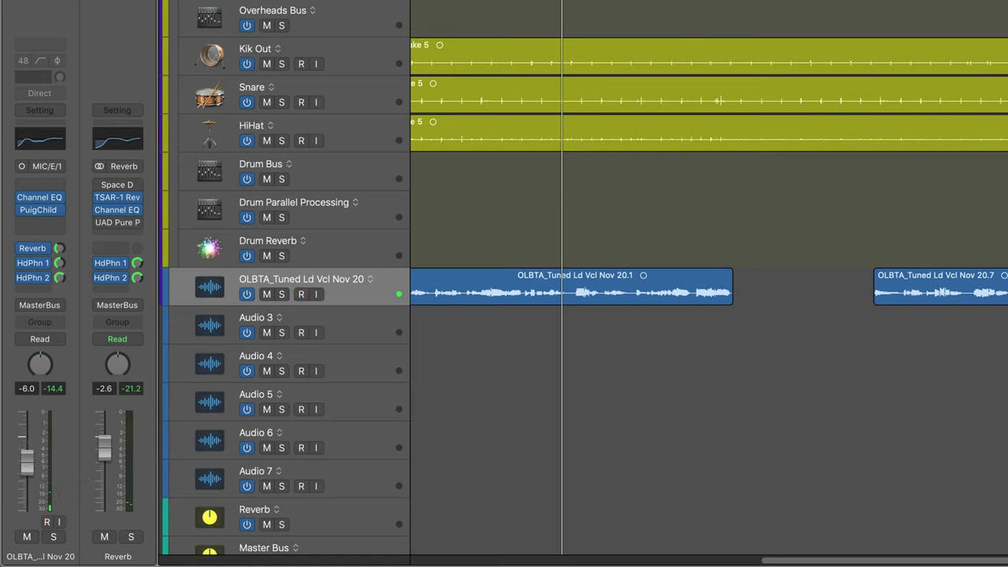
click(47, 522)
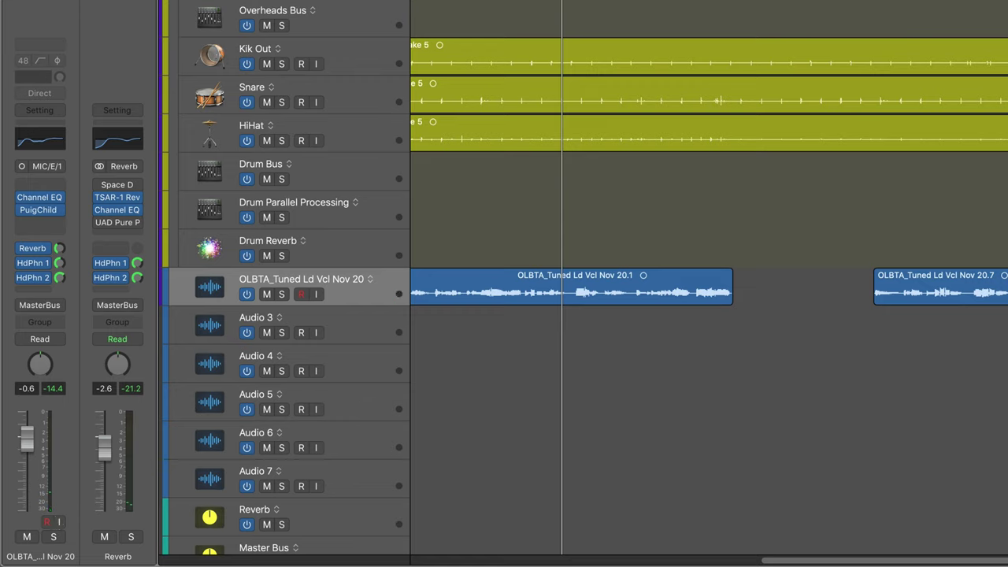
Return the playhead, record-enable OLBTA_Tuned Ld Vcl Nov 20, and start playback
key(Return)
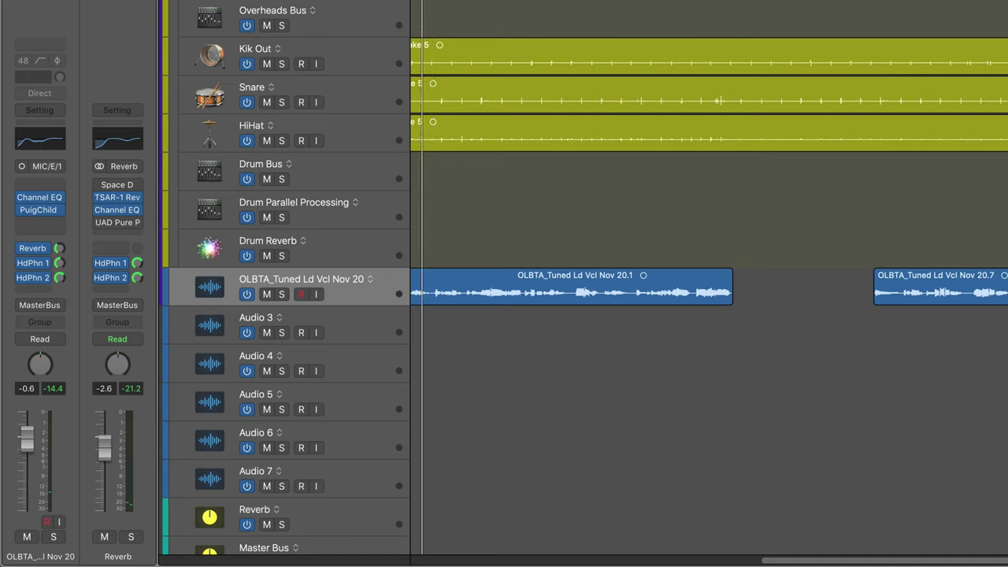
click(48, 523)
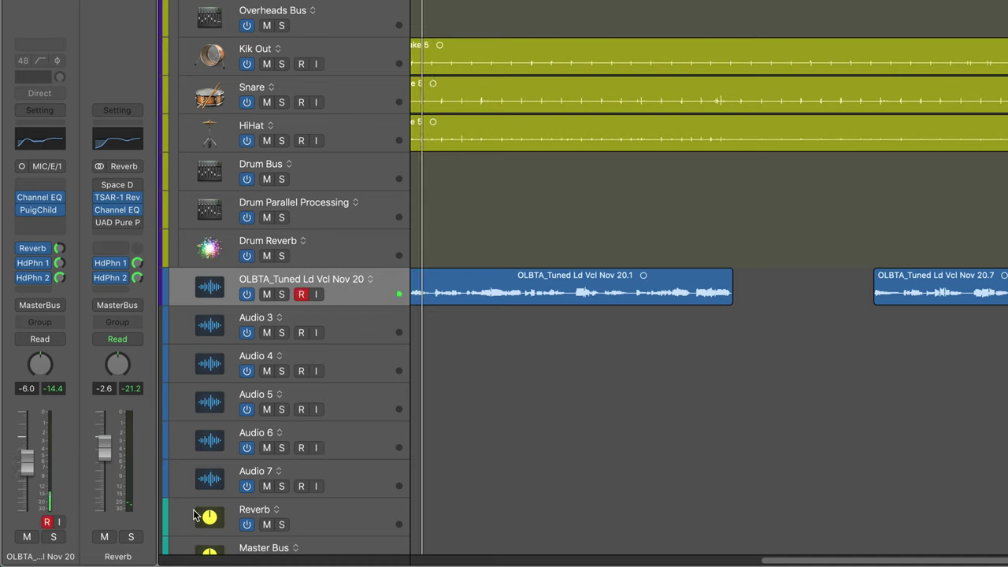
key(space)
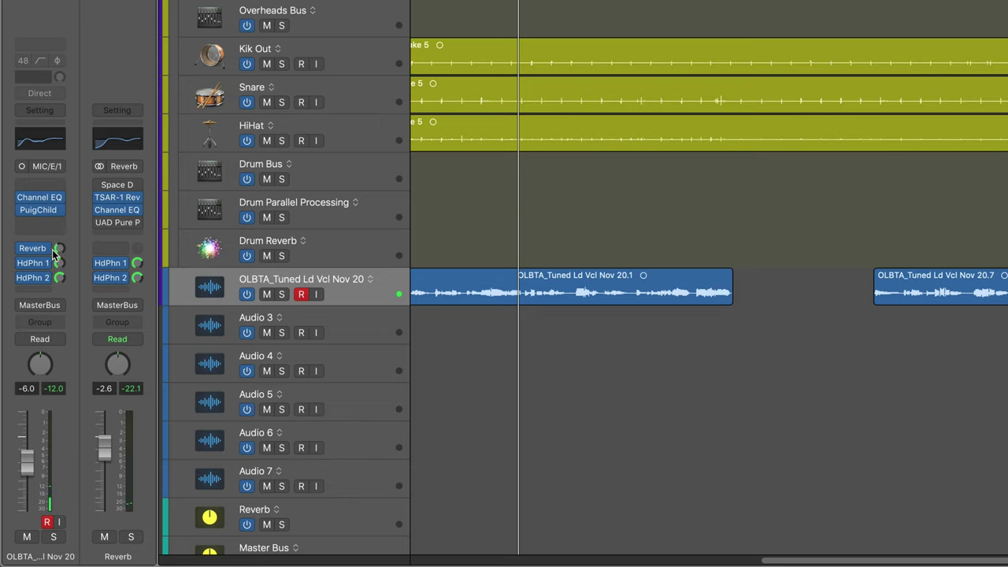
mouse_move(111, 221)
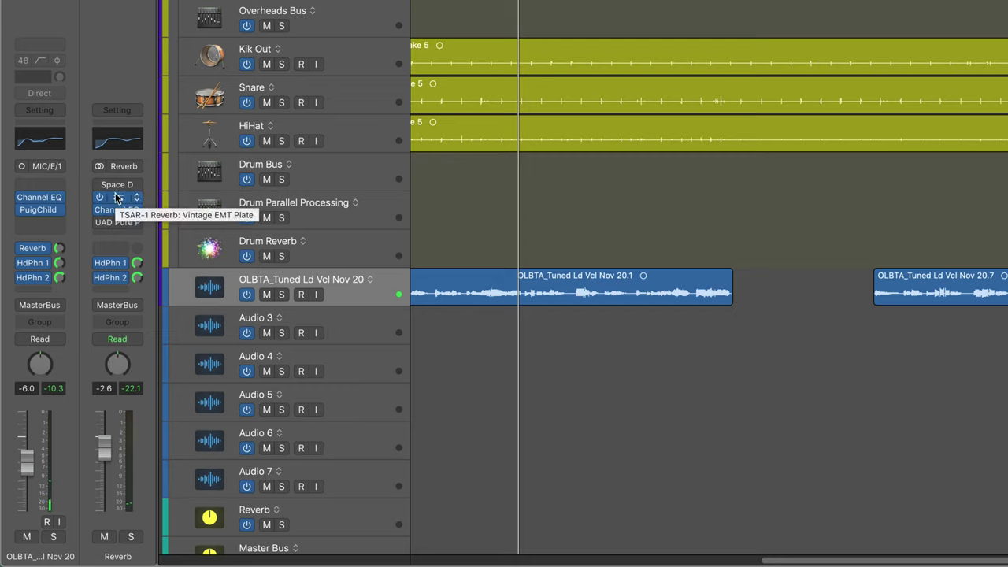
drag(116, 209, 121, 240)
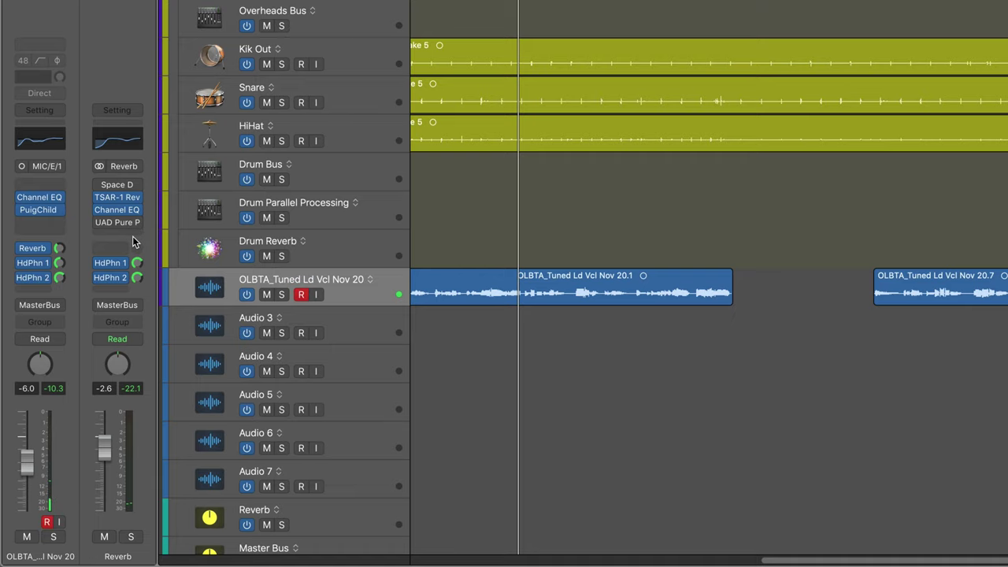
In UAD Console, copy the AUX 1 Pure Plate reverb's settings, then return to Logic Pro X
mouse_move(115, 201)
key(super+Tab)
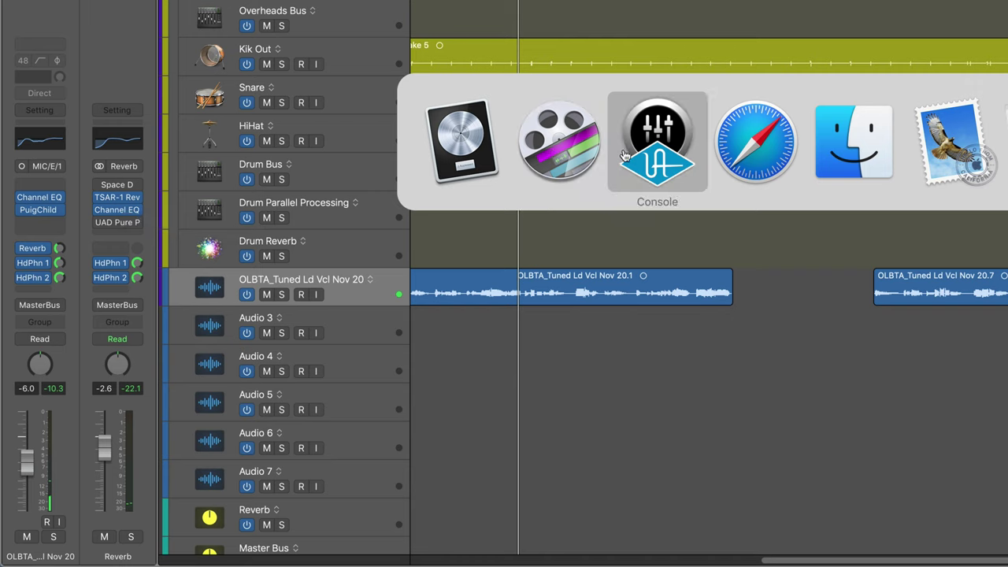
click(668, 146)
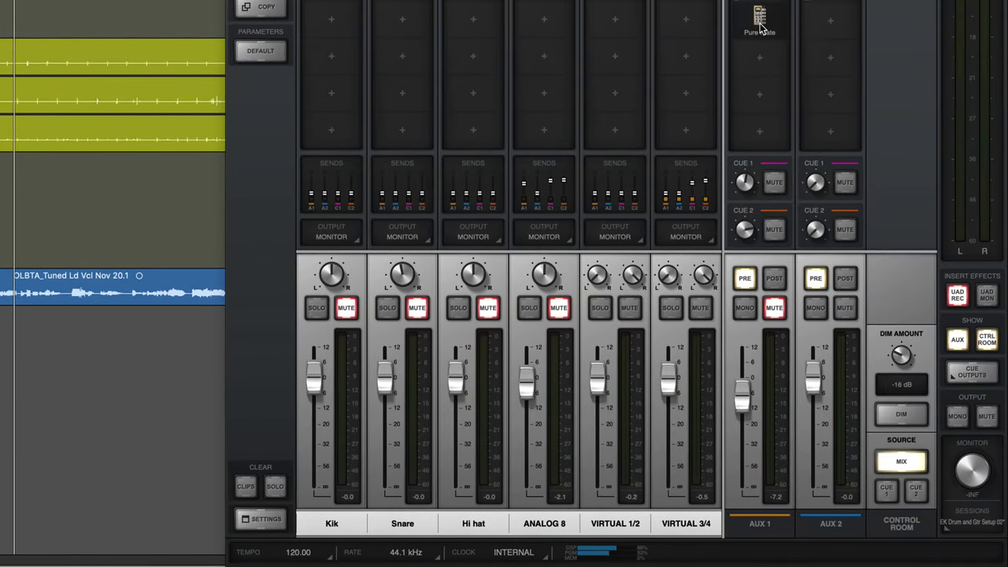
click(761, 27)
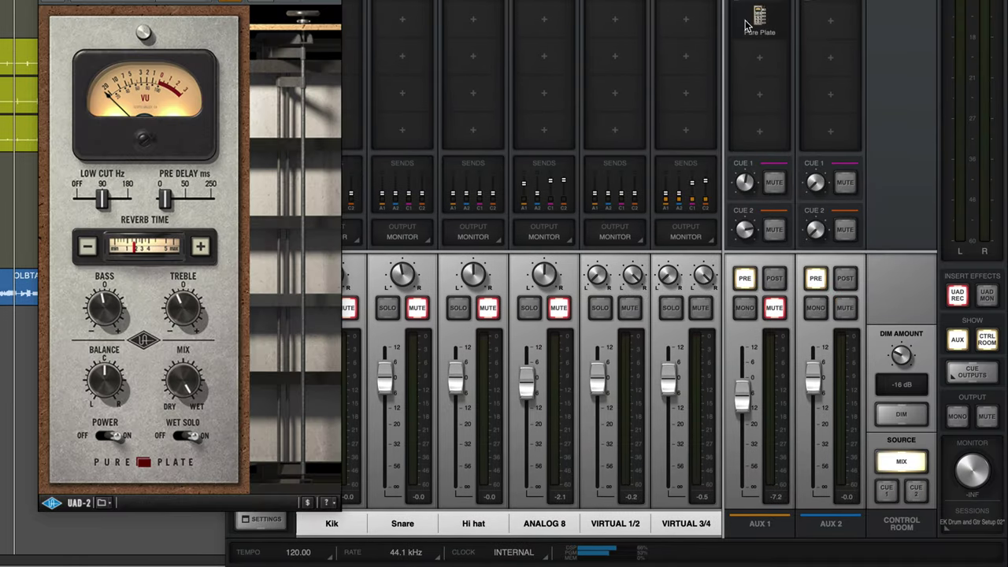
click(103, 504)
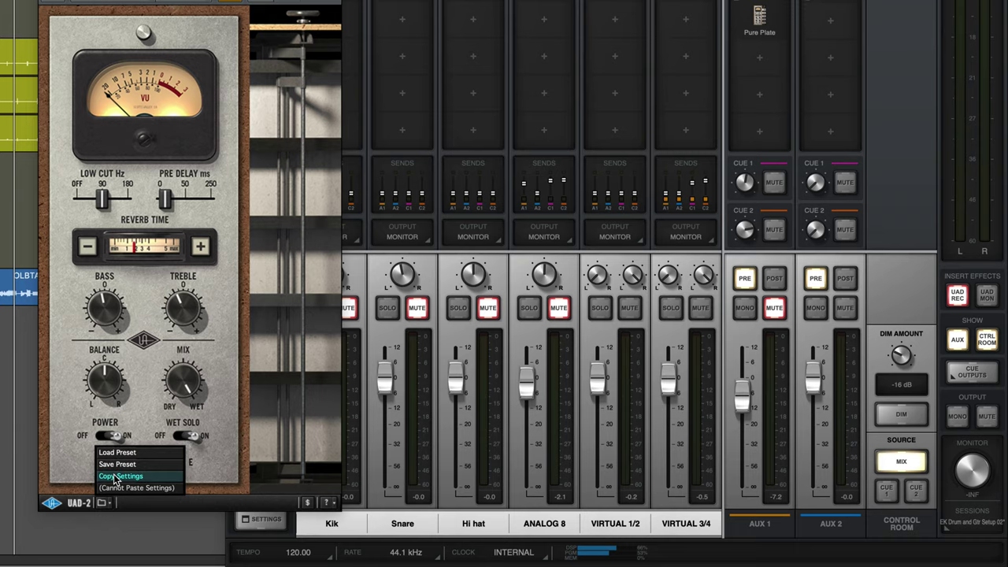
click(118, 476)
key(ctrl+Left)
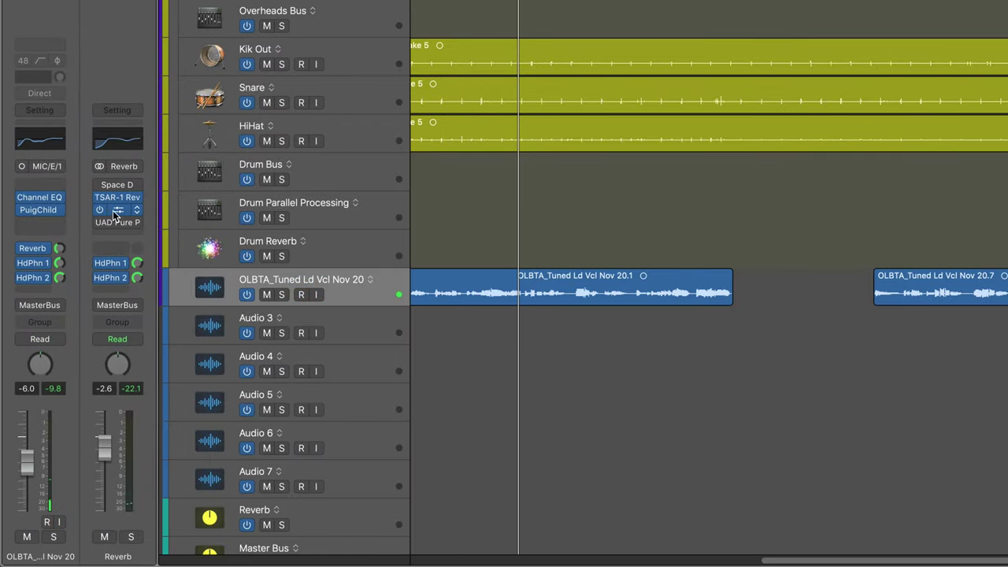
Paste the copied Console reverb settings into the Reverb aux's UAD Pure Plate, then close its window
click(116, 226)
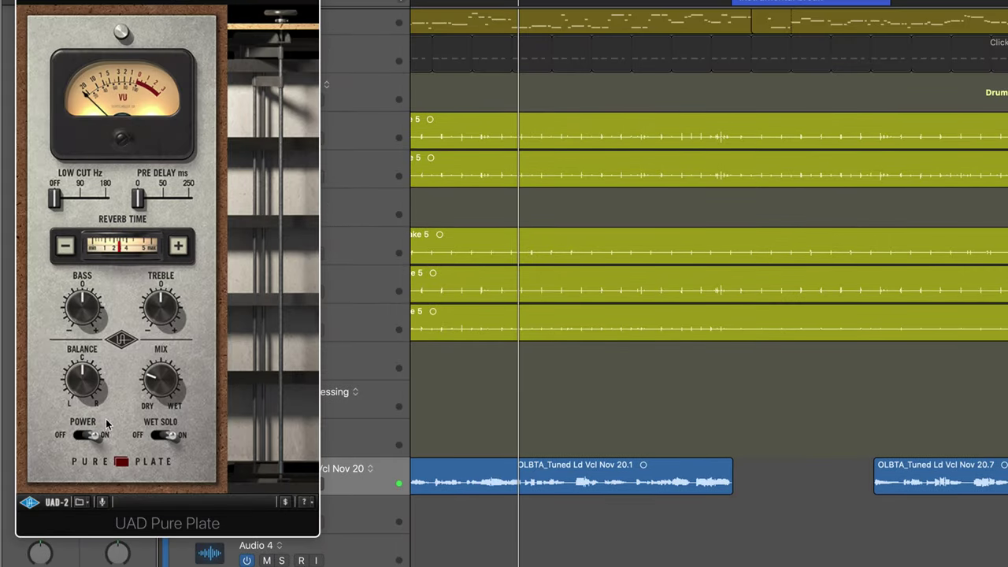
click(82, 502)
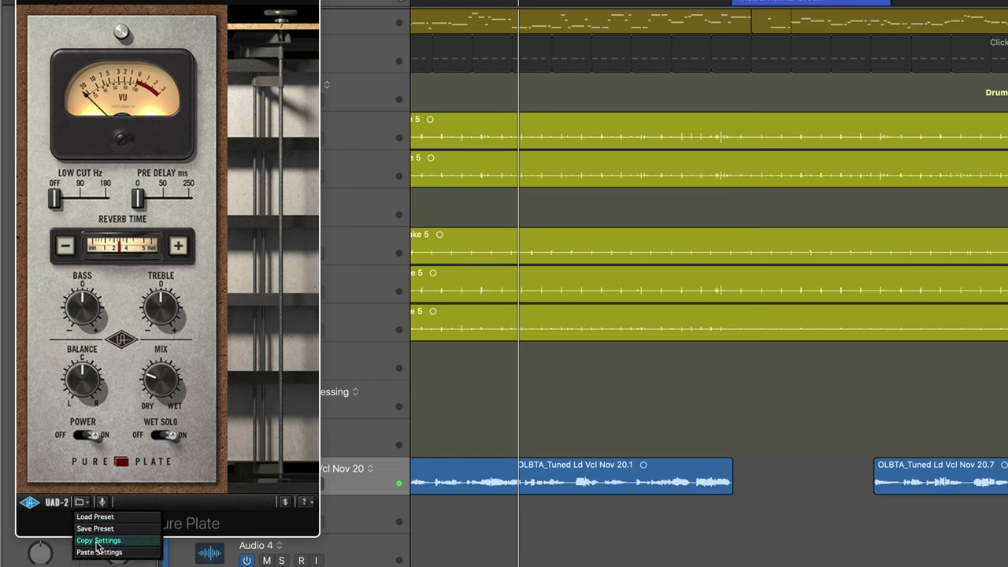
click(109, 552)
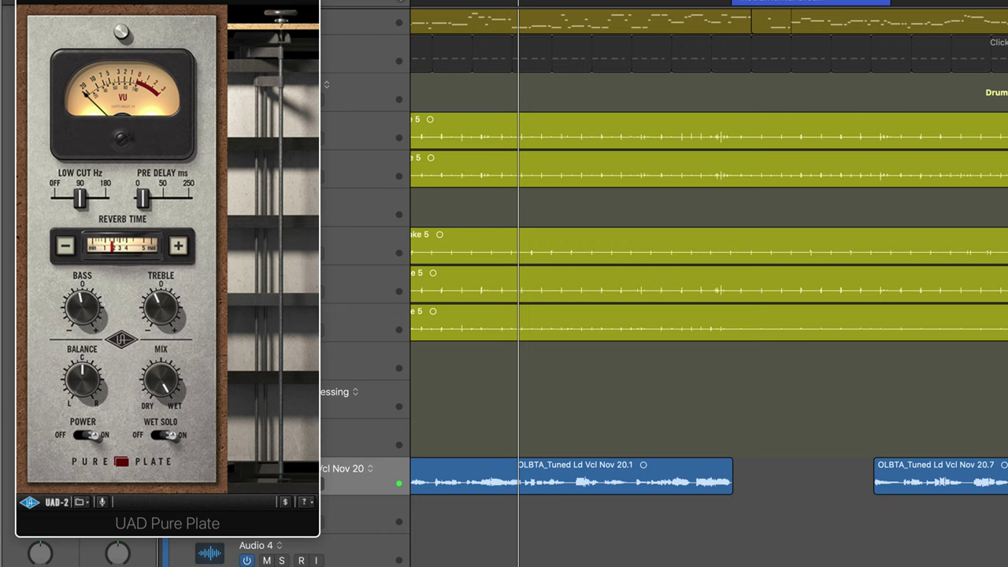
key(super+w)
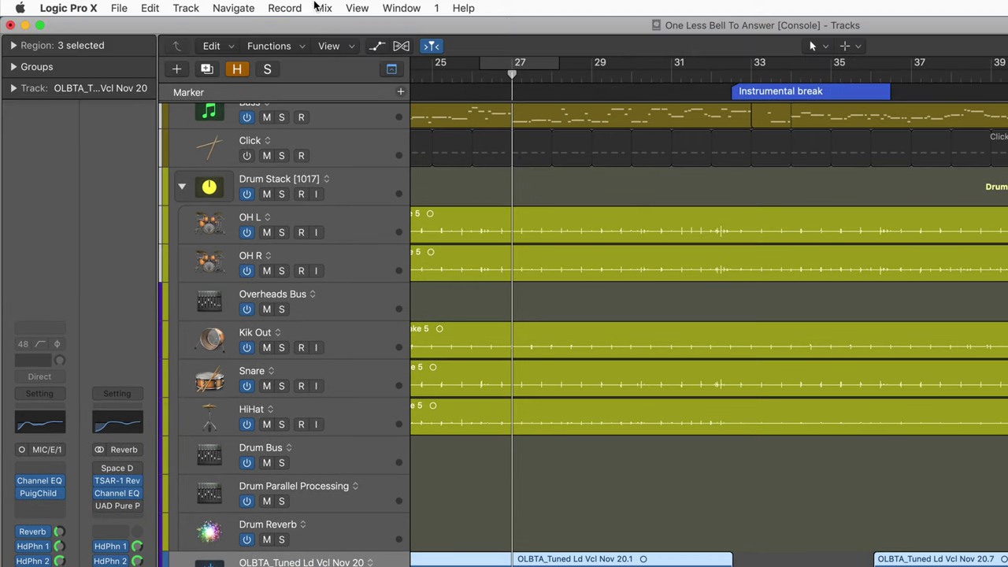
After checking the Record menu's punch-in option, switch the lead vocal input from Input 1 to Input 8 (MIC/LINE 8)
click(284, 8)
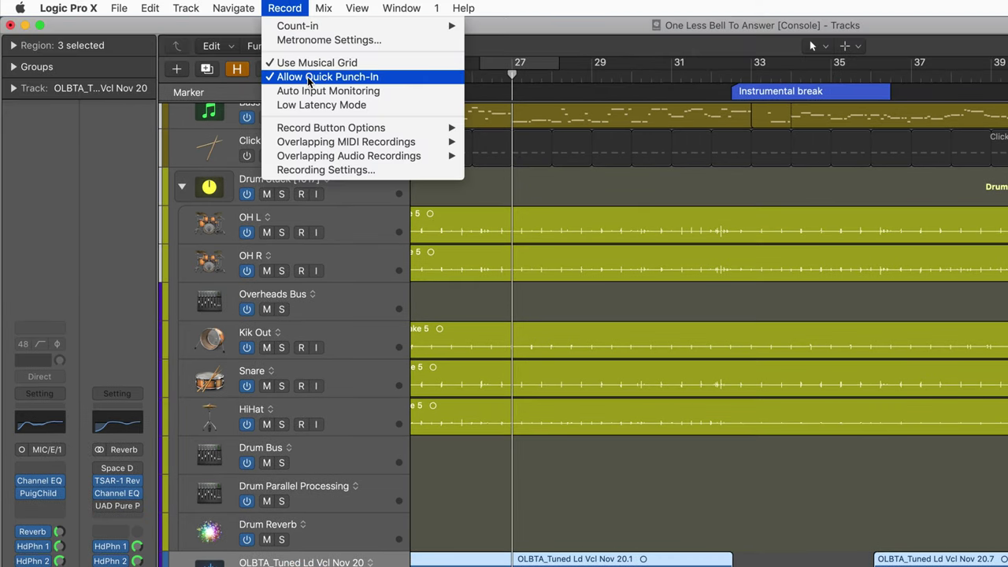
click(571, 520)
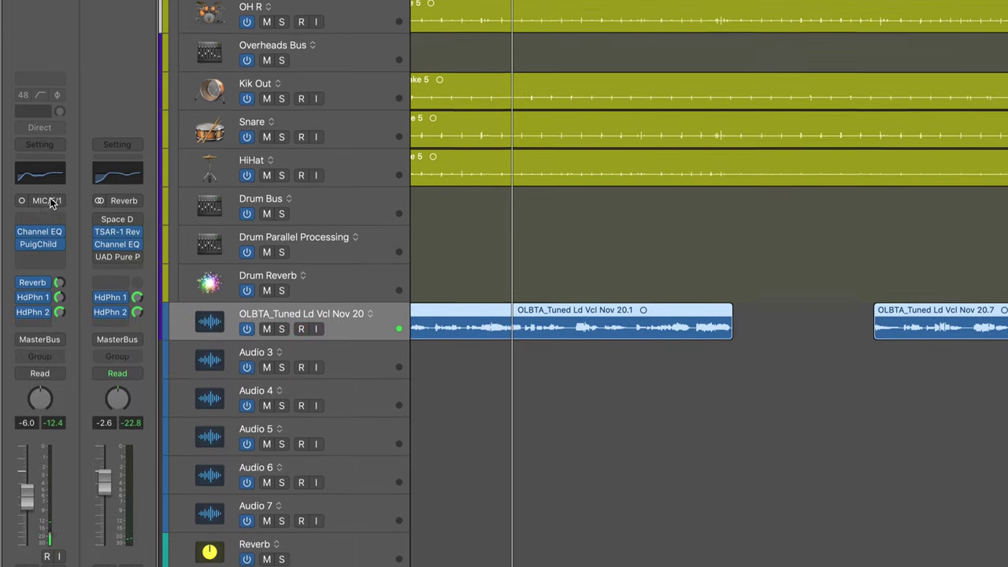
click(43, 449)
mouse_move(65, 226)
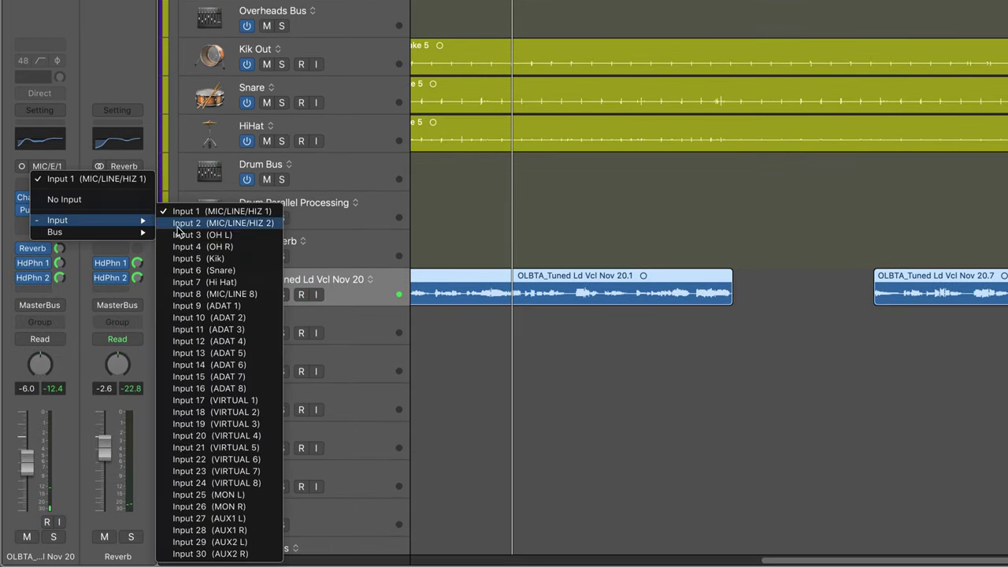
click(220, 294)
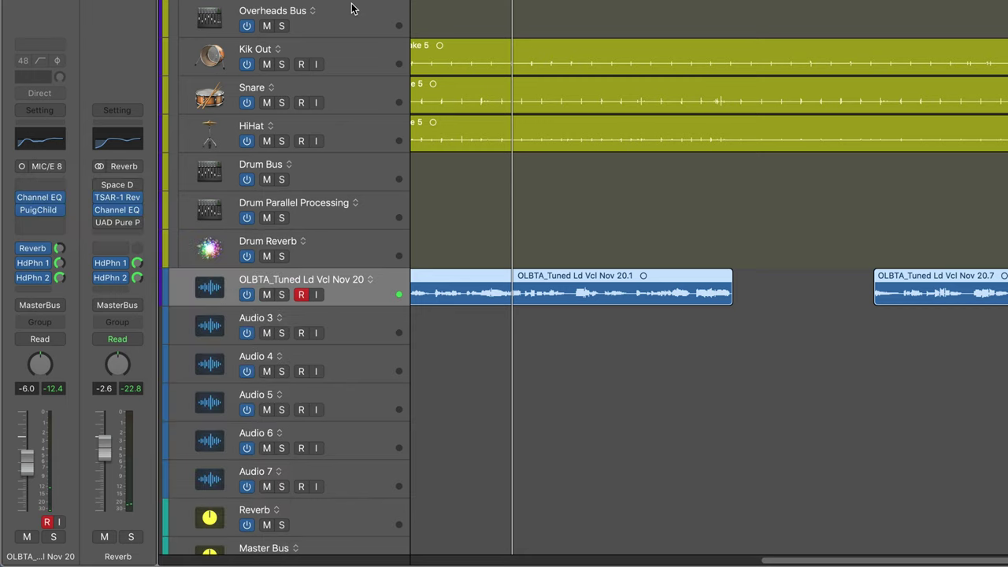
Punch-record Take 2 over Take 1 during playback, then expand the Comp A take folder
key(space)
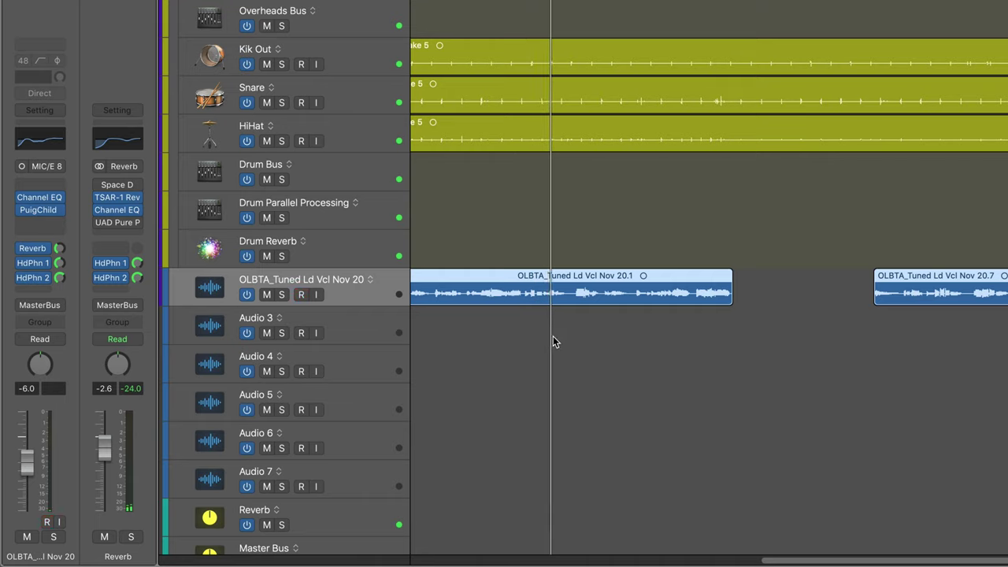
key(r)
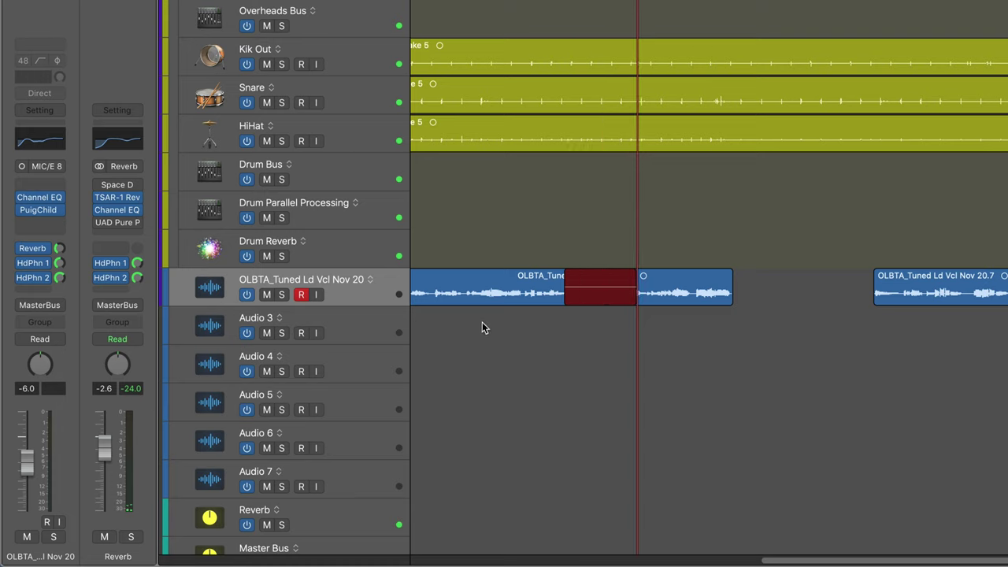
key(space)
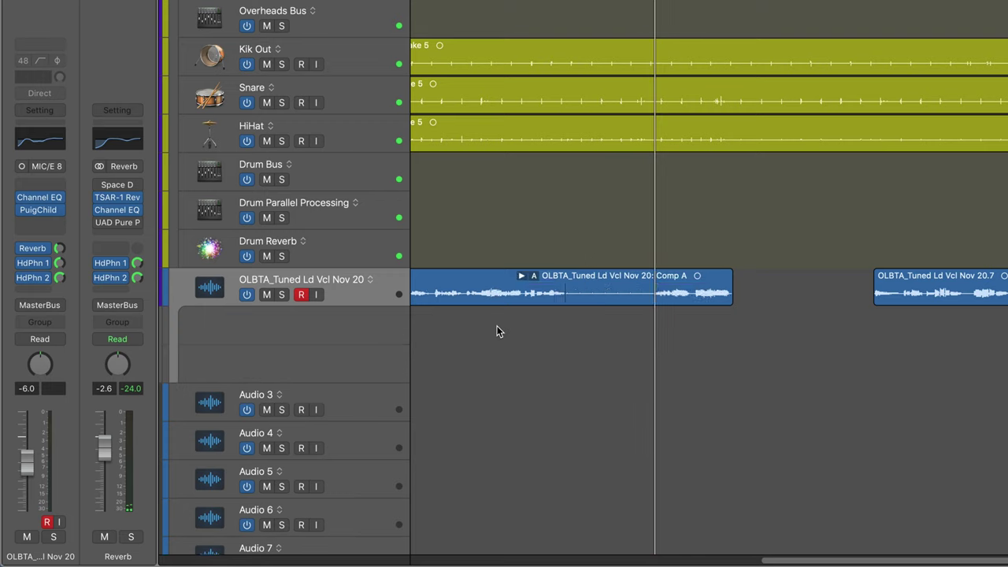
key(alt+f)
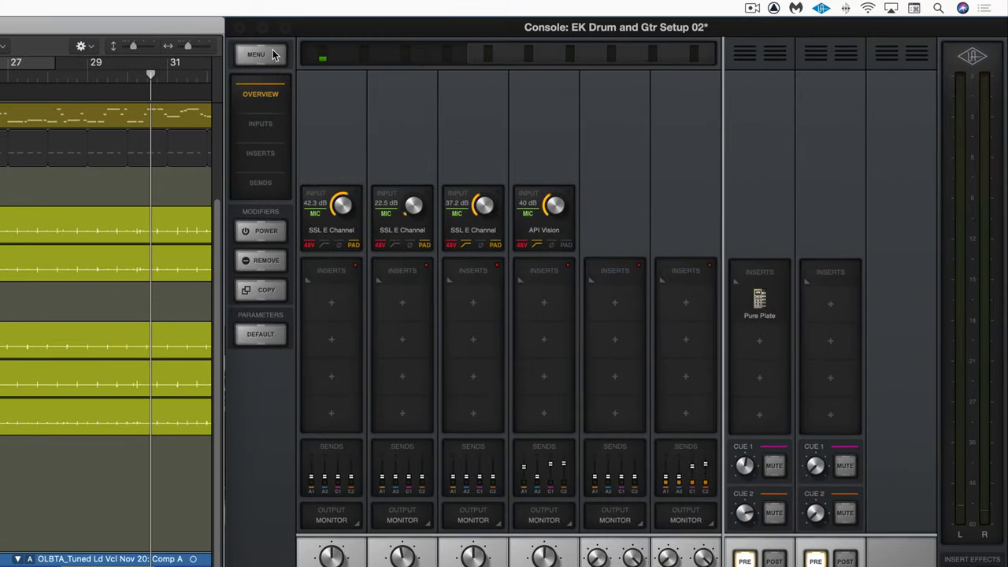
click(273, 54)
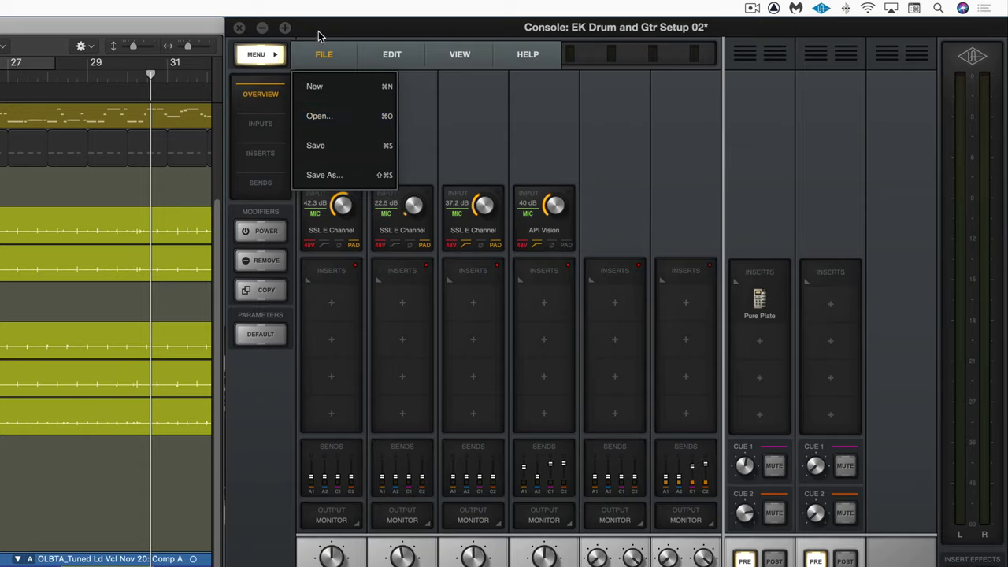
click(334, 43)
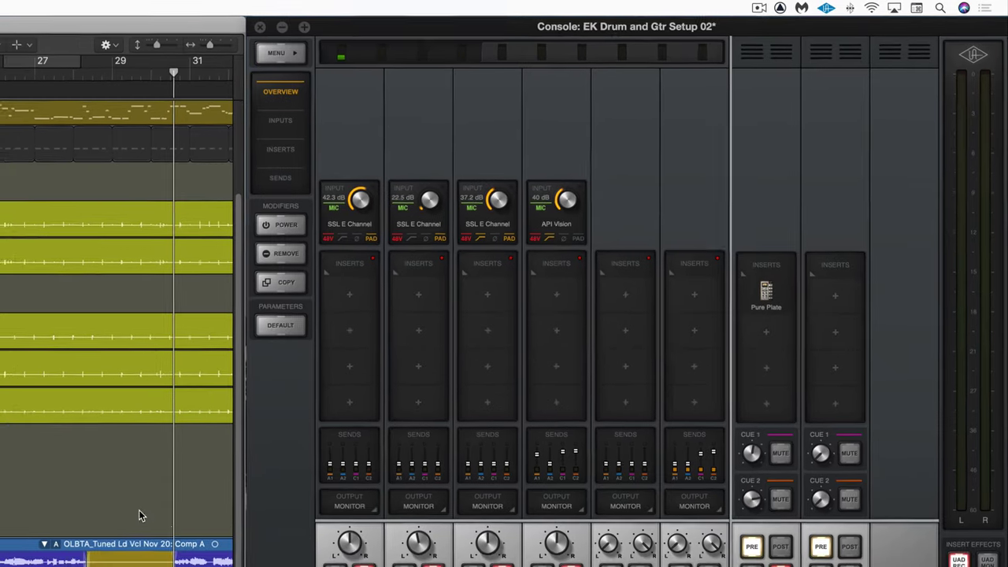